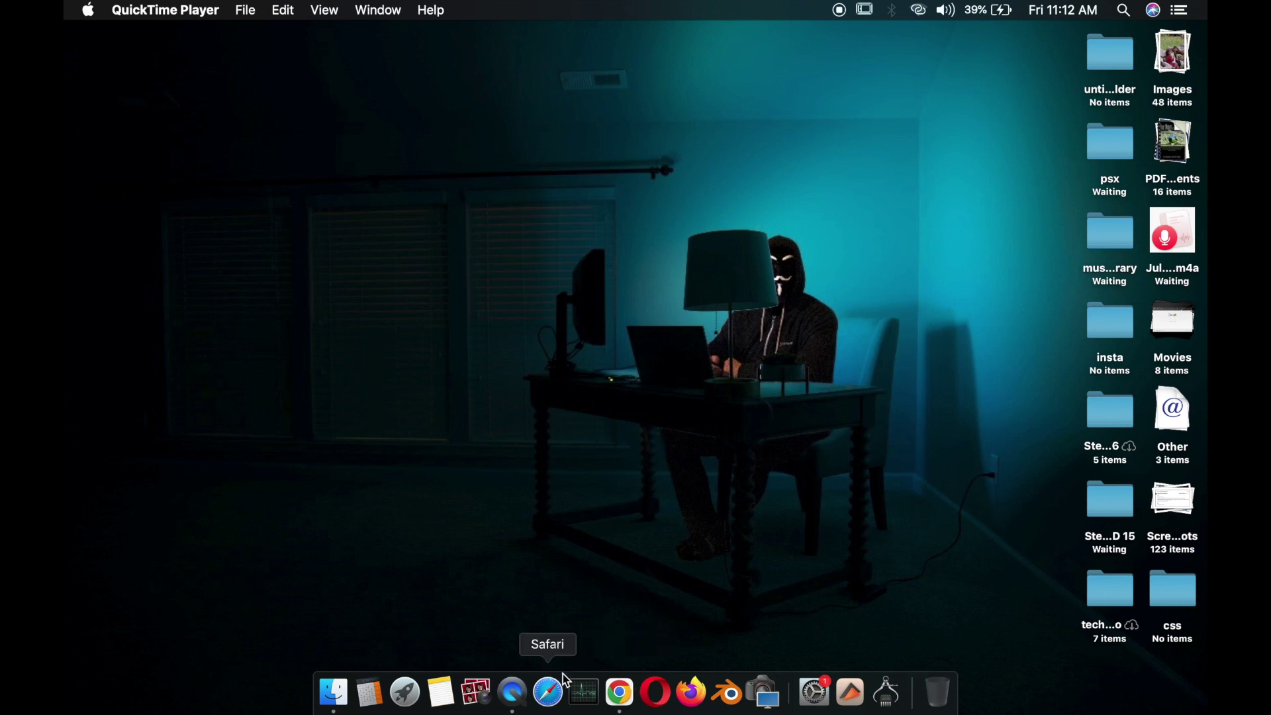
Launch Safari and run a Google search for 'tor browser' from the address bar.
left_click(561, 694)
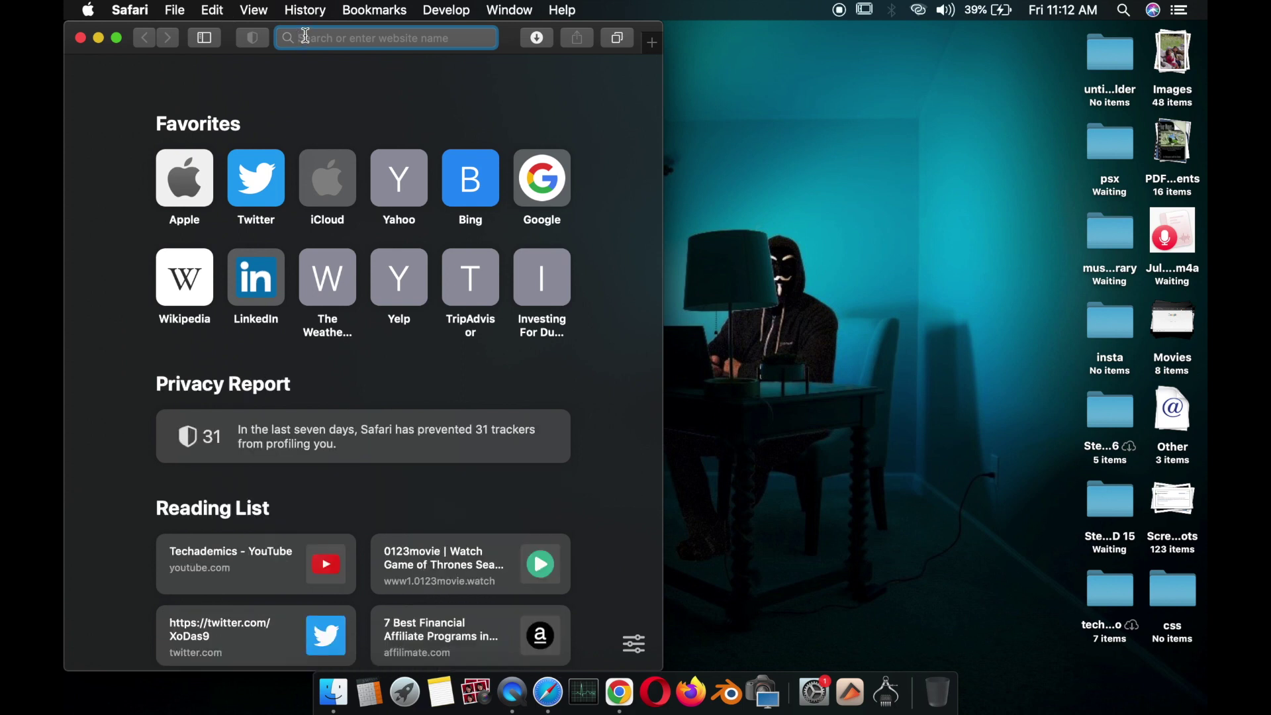
type("tor b")
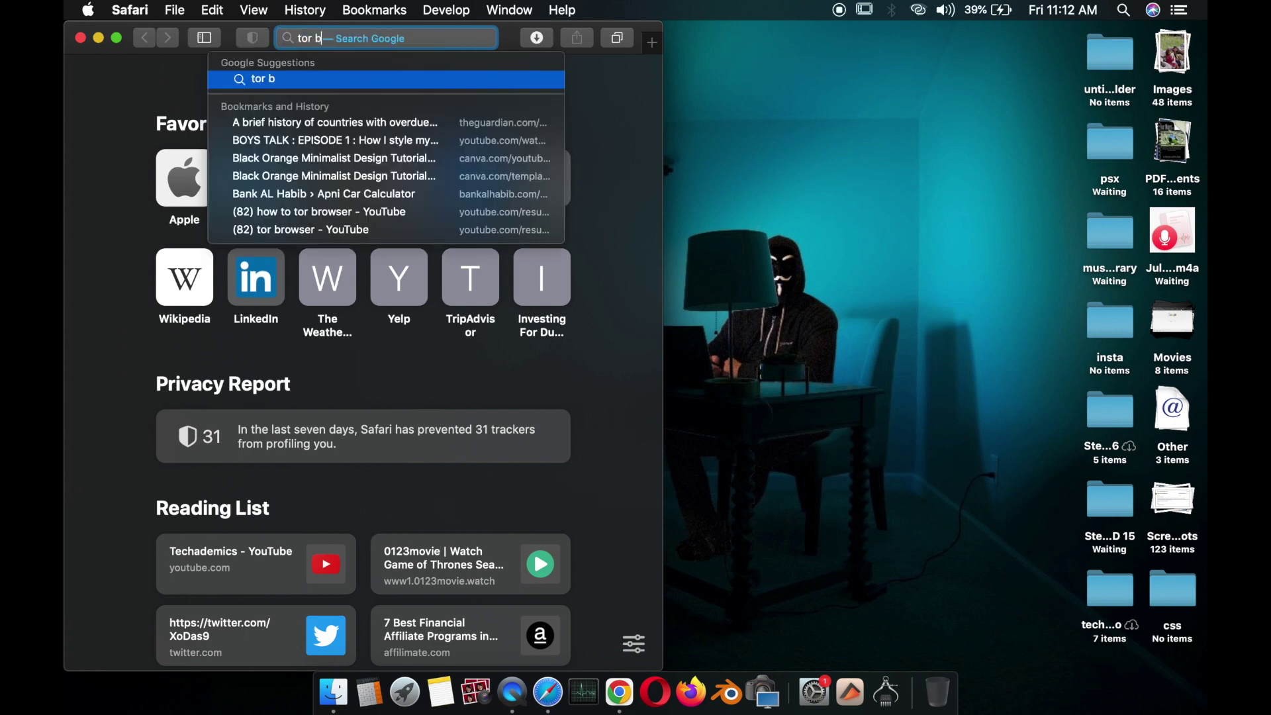
type("rowser")
key("Return")
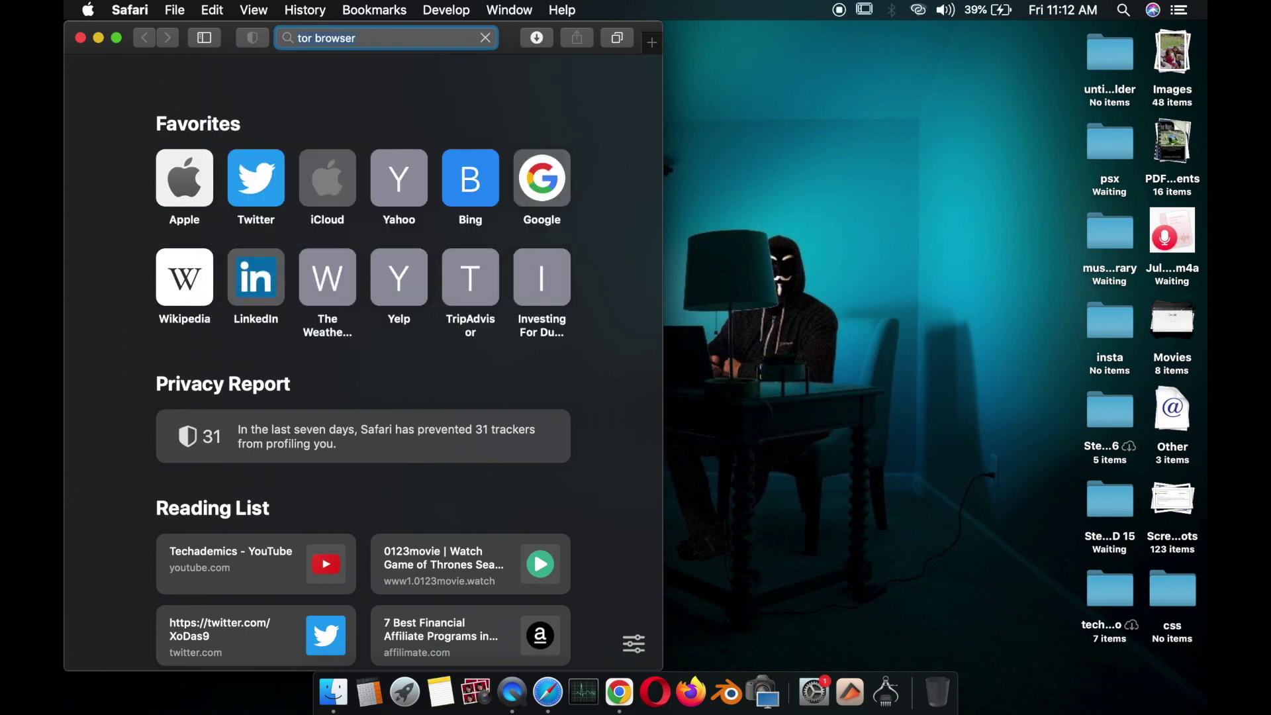
Maximize the Safari window and open the 'Download - Tor Project' search result.
left_click(119, 39)
key("super+l")
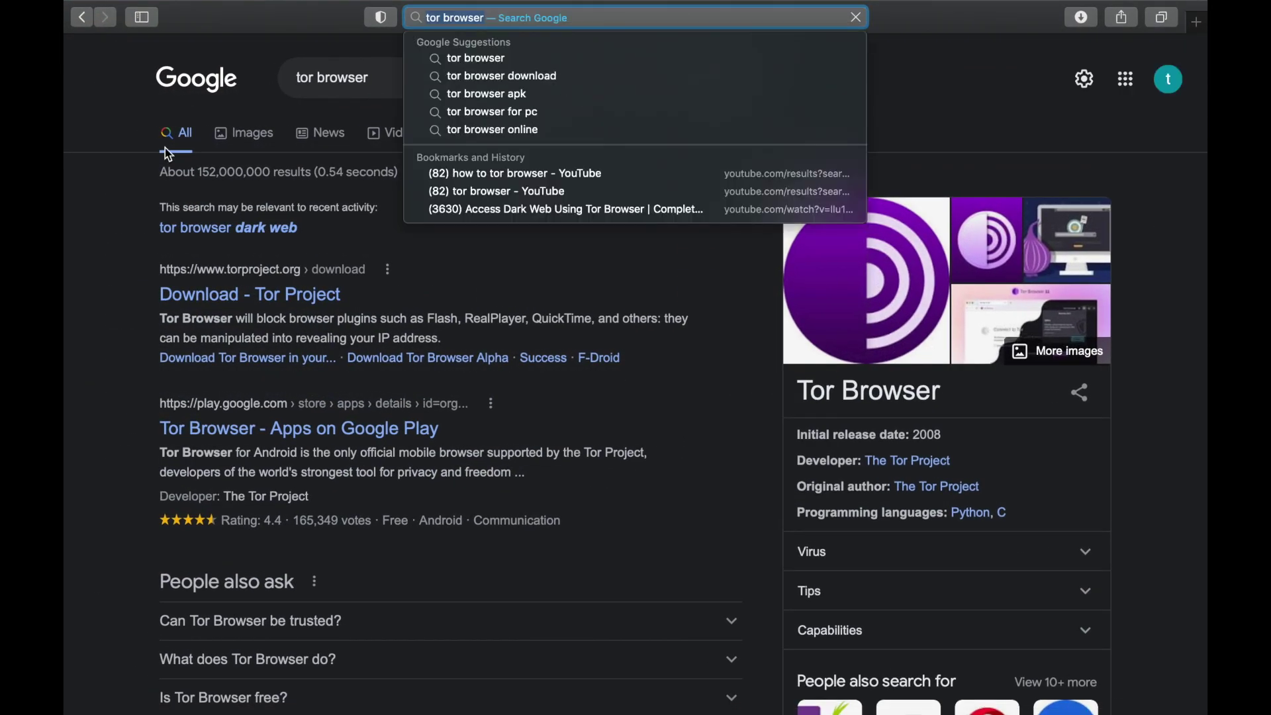
left_click(146, 236)
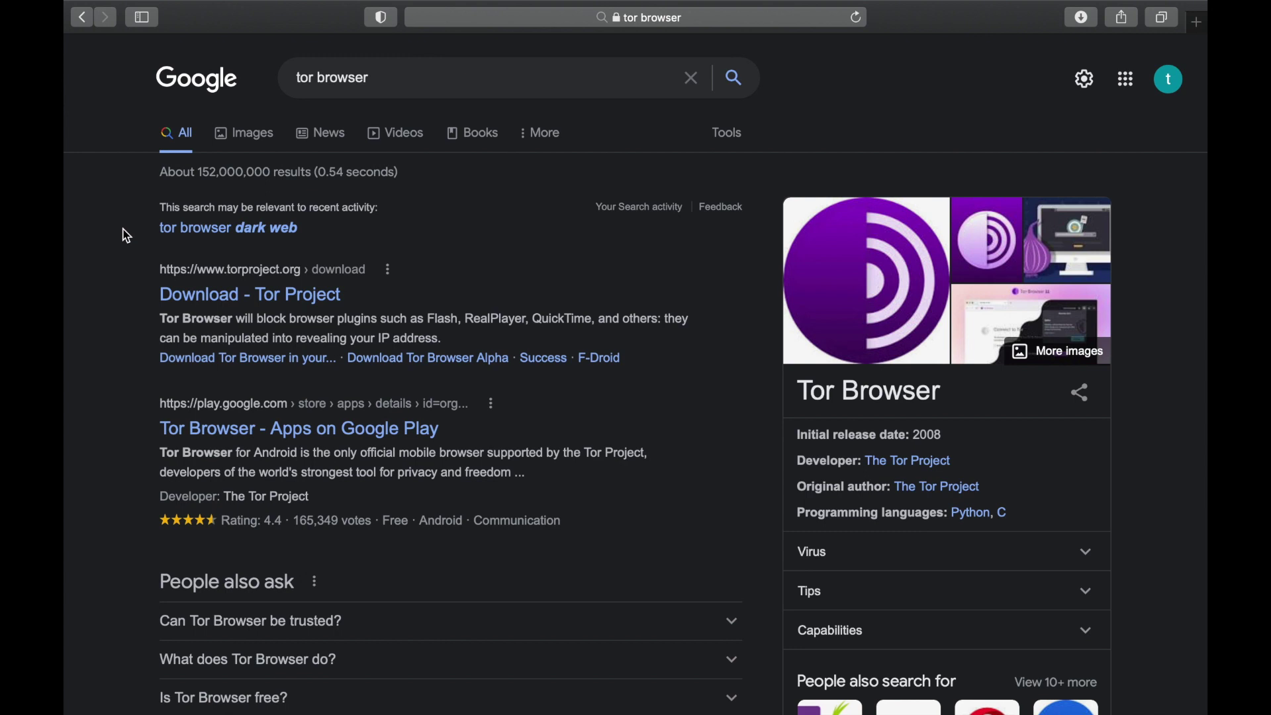
mouse_move(508, 1)
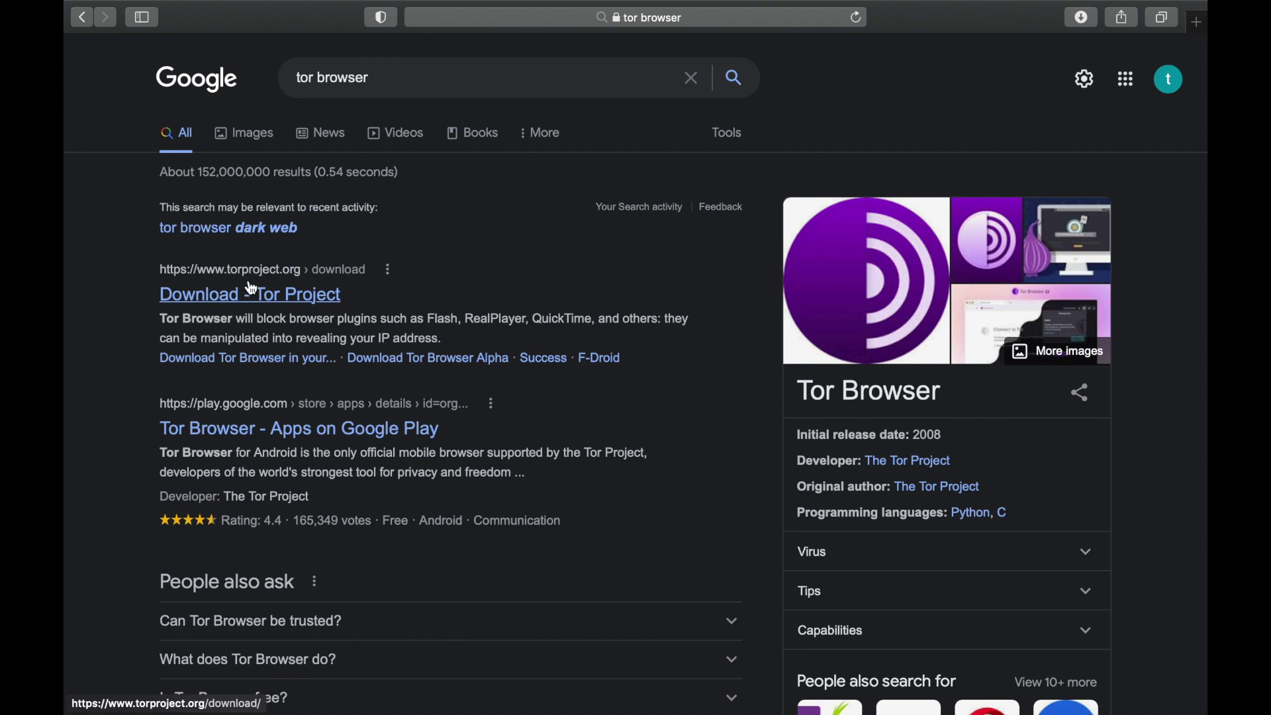
left_click(304, 298)
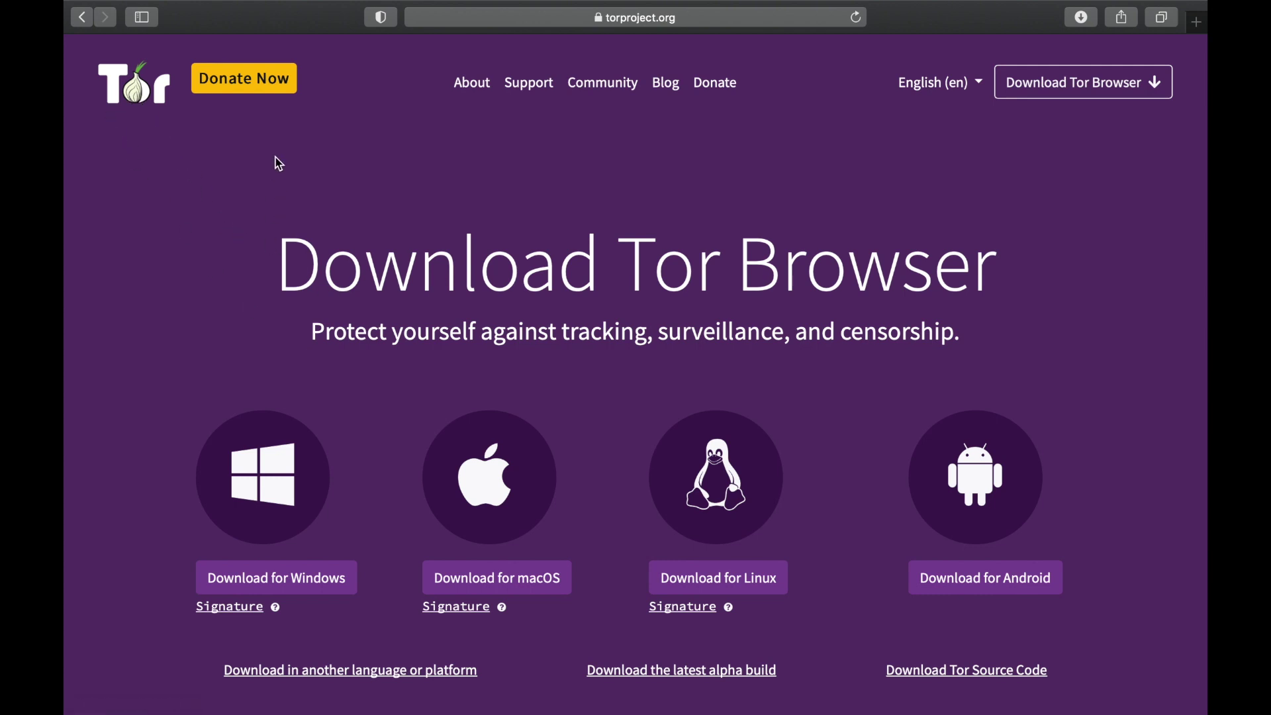
Scroll down to the Download for macOS button, then switch to the desktop space with Ctrl+Left.
scroll(302, 432, "down", 2)
scroll(301, 432, "down", 1)
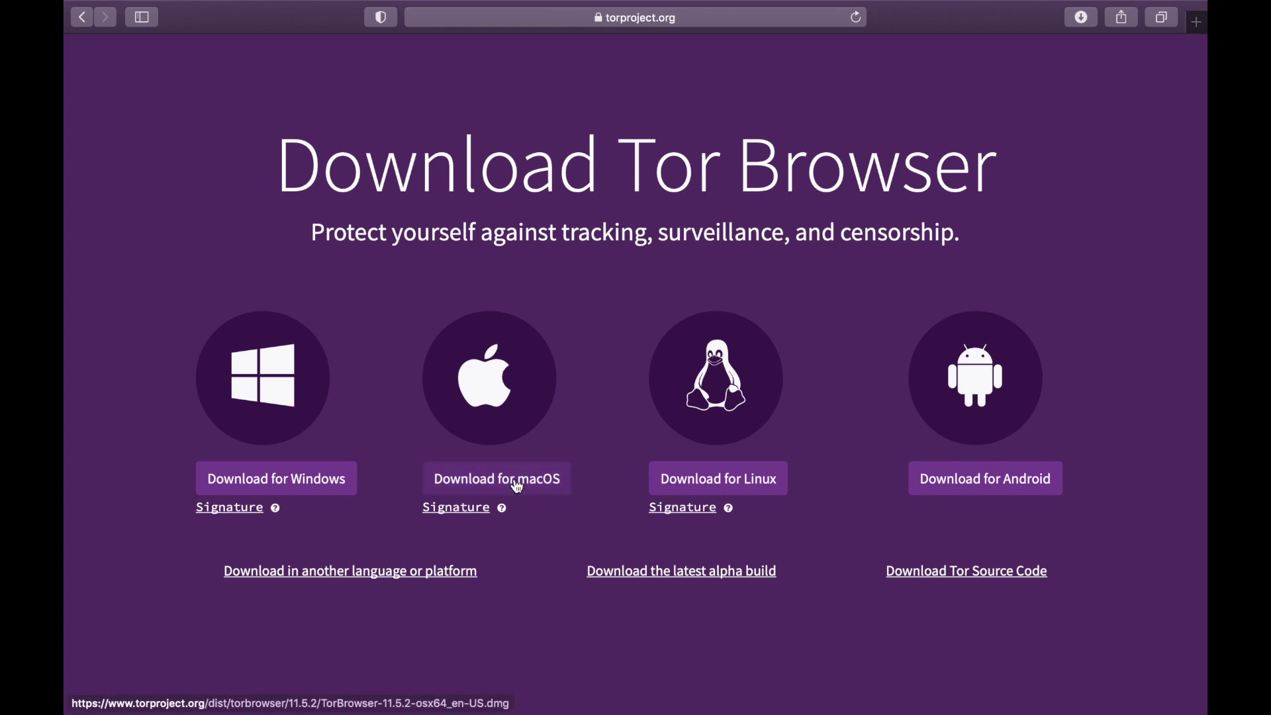
key("ctrl+Left")
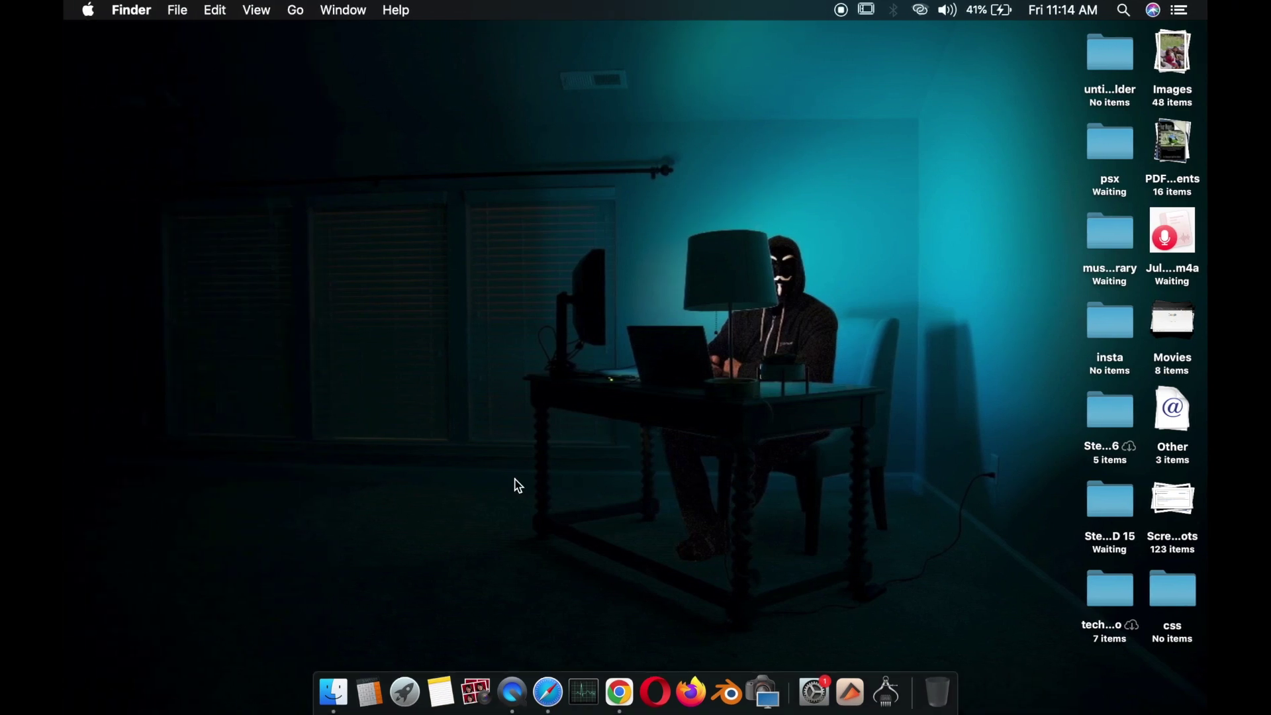
Show all apps in Launchpad and launch Tor Browser from its second page.
key("F4")
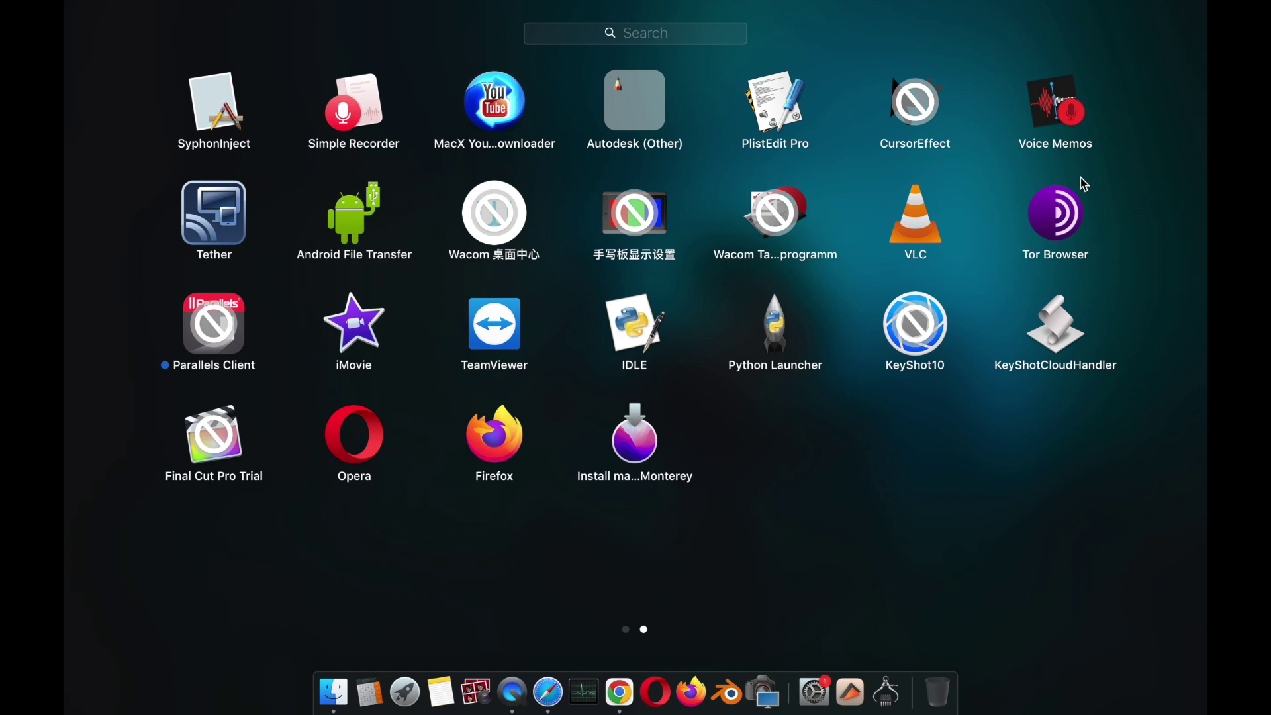
left_click(1066, 233)
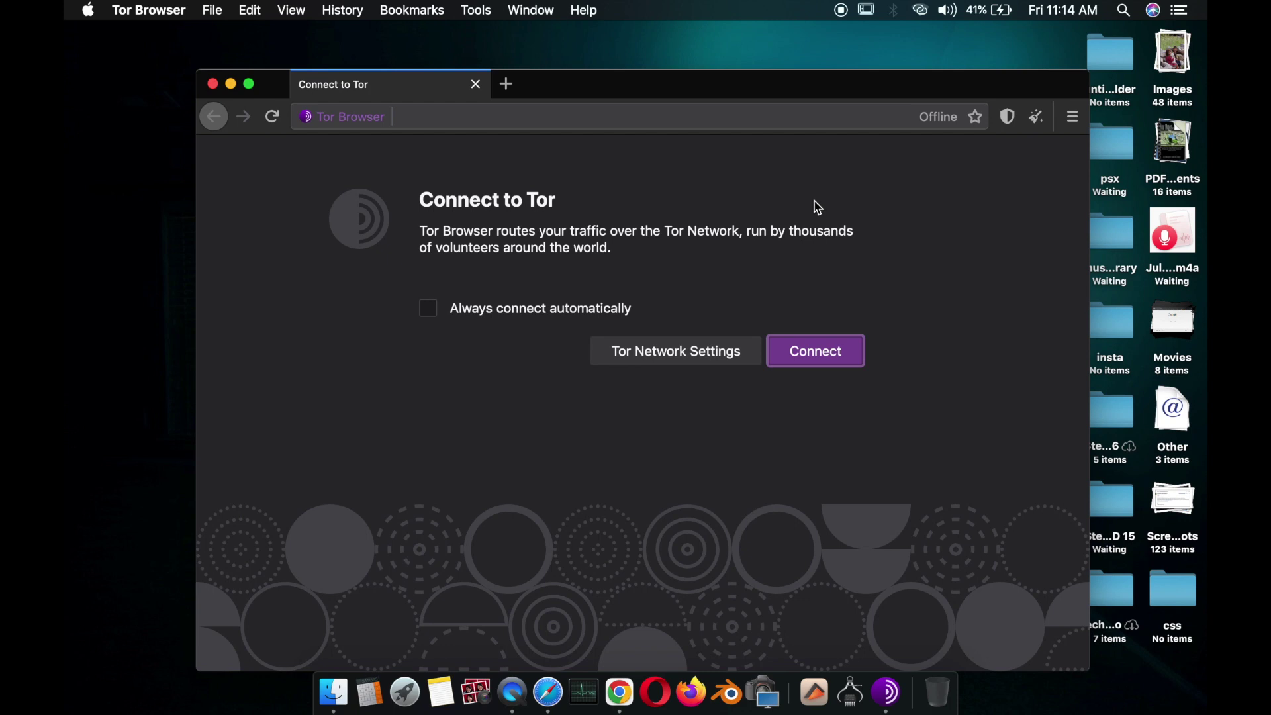
Nudge the Tor Browser window left and open the shield icon's security level settings.
left_click_drag(797, 91, 755, 89)
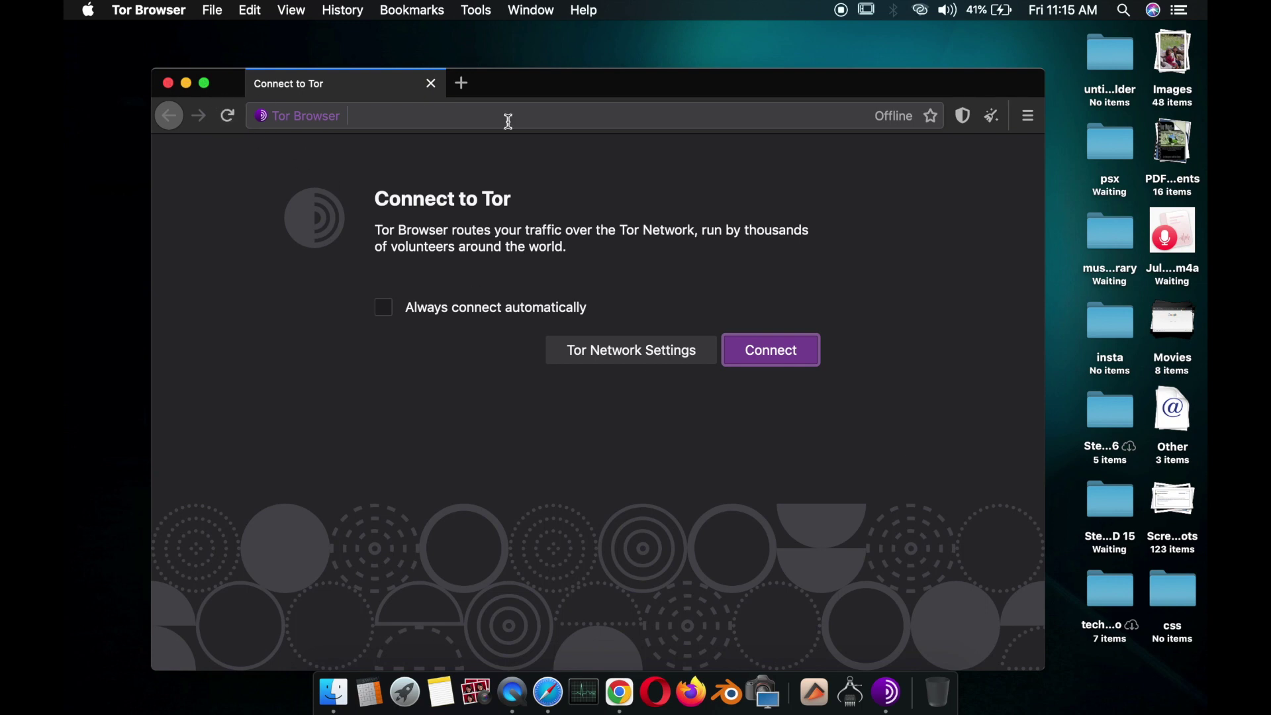
left_click(971, 126)
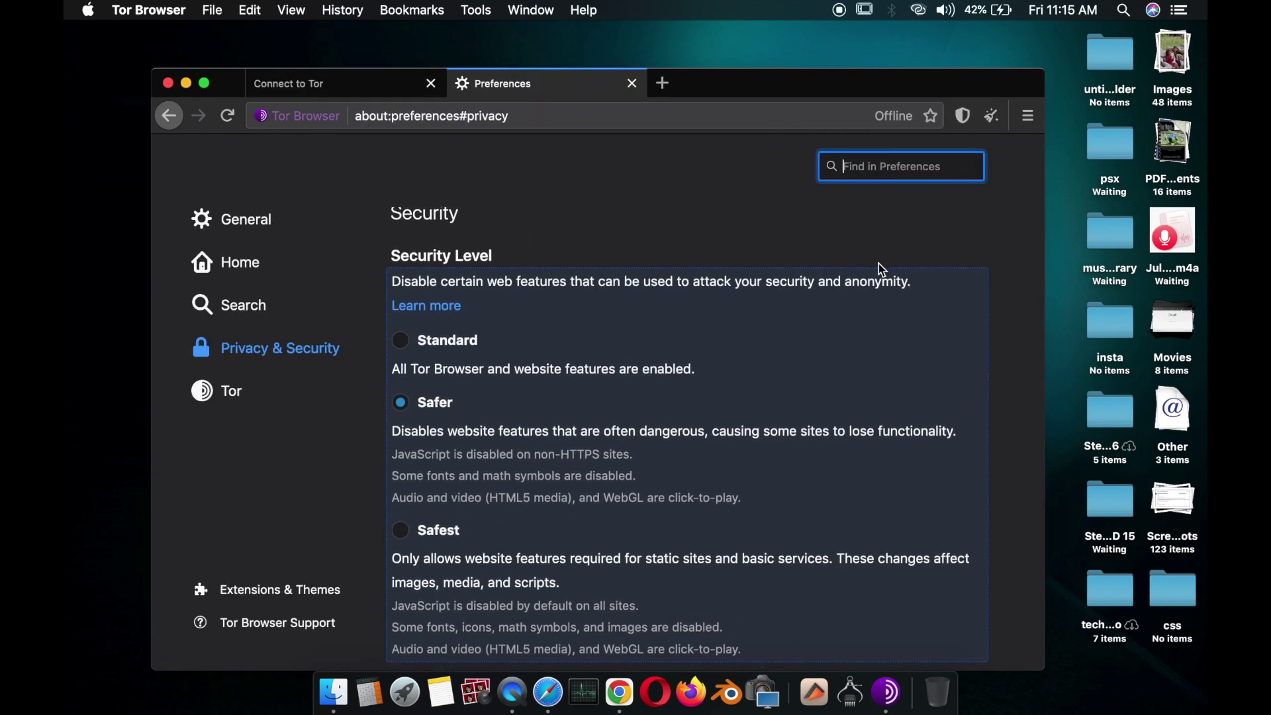
Review the Standard, Safer and Safest Security Level options in Privacy & Security, keeping Safer.
scroll(656, 326, "down", 1)
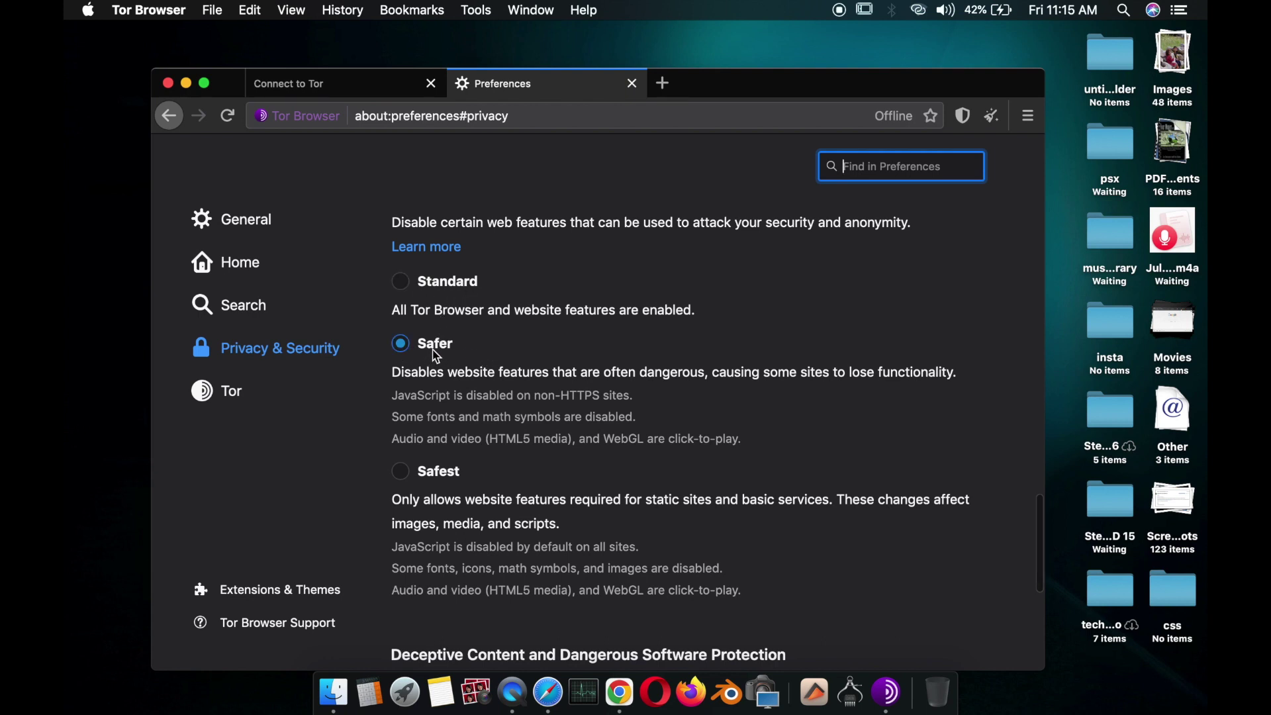
scroll(437, 356, "down", 1)
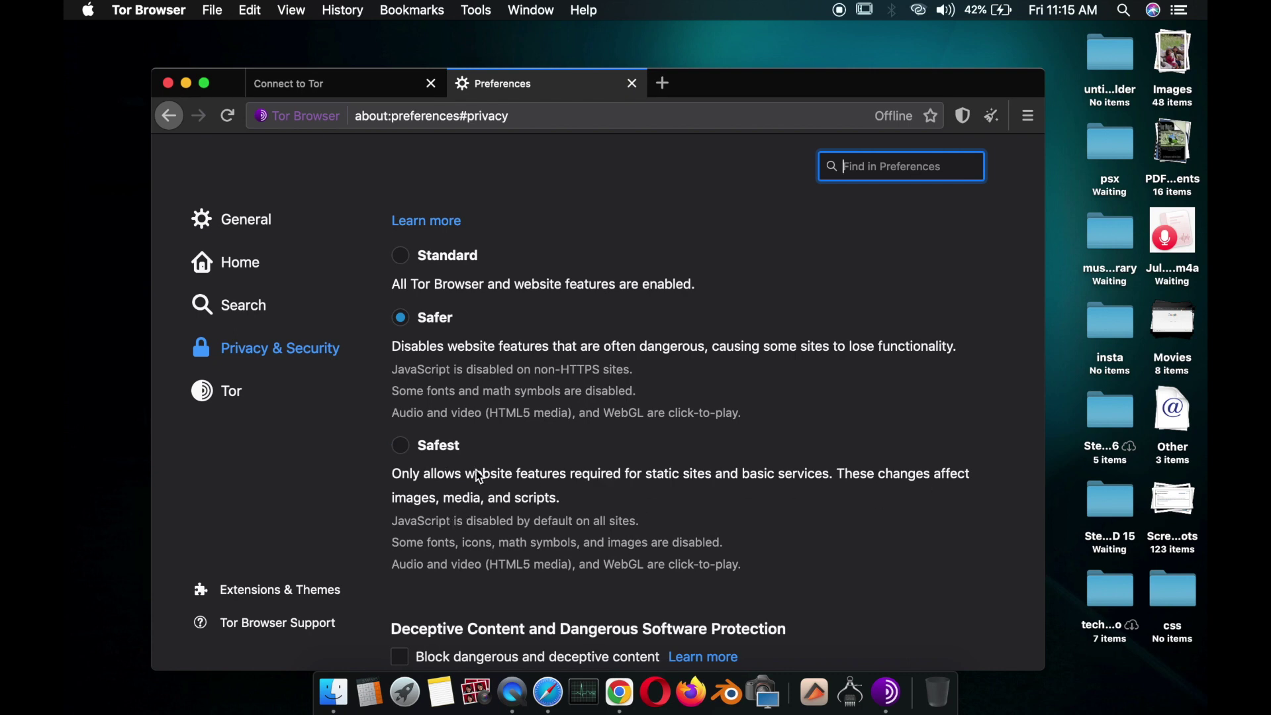
scroll(481, 476, "down", 10)
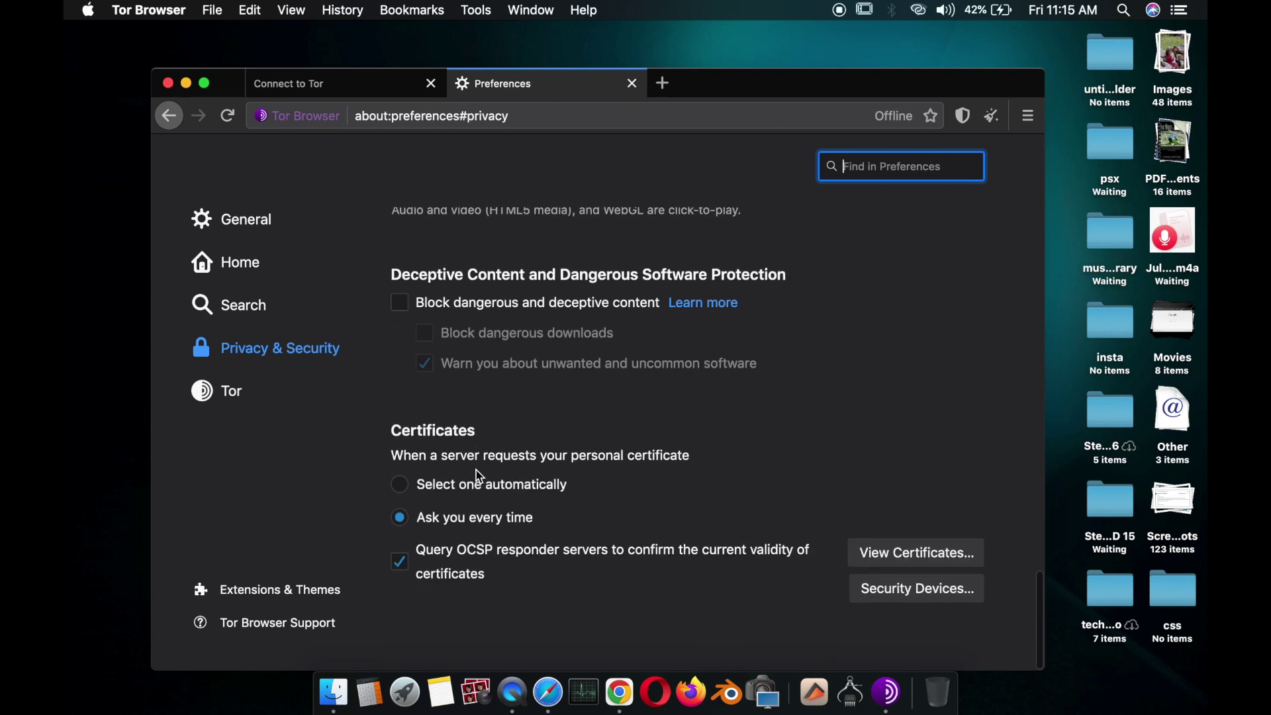
scroll(474, 482, "up", 2)
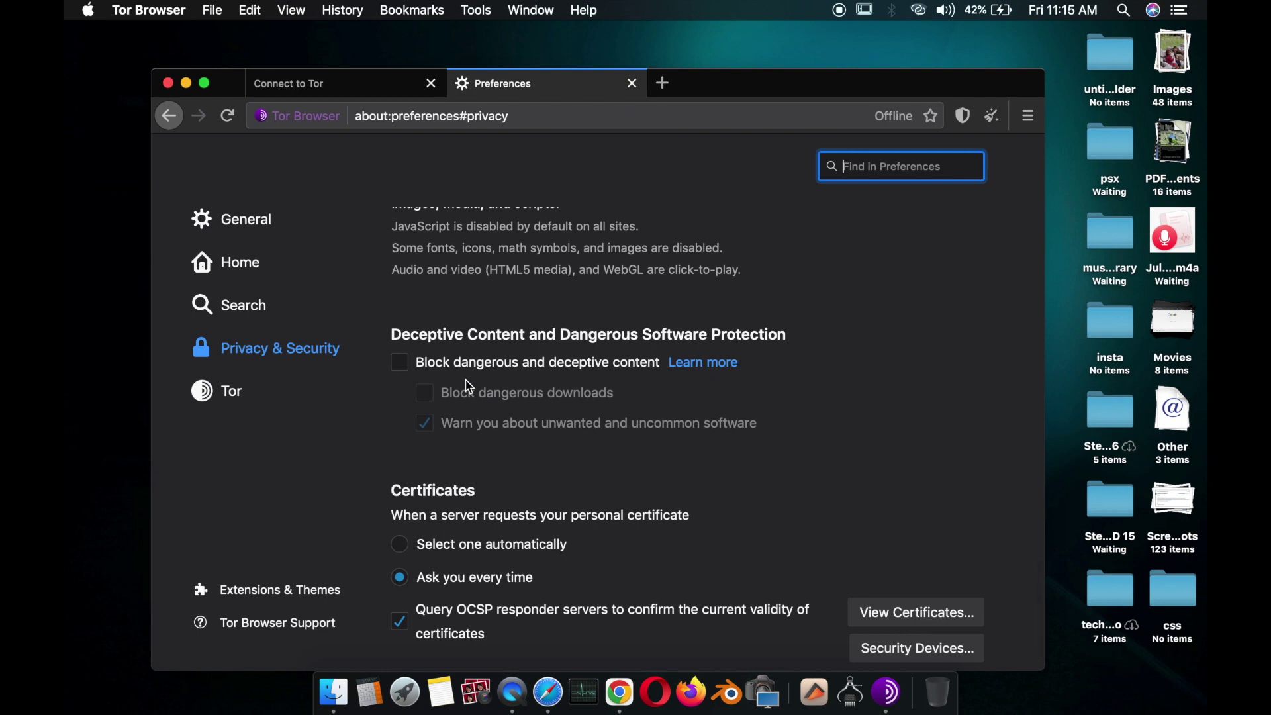
scroll(552, 395, "up", 1)
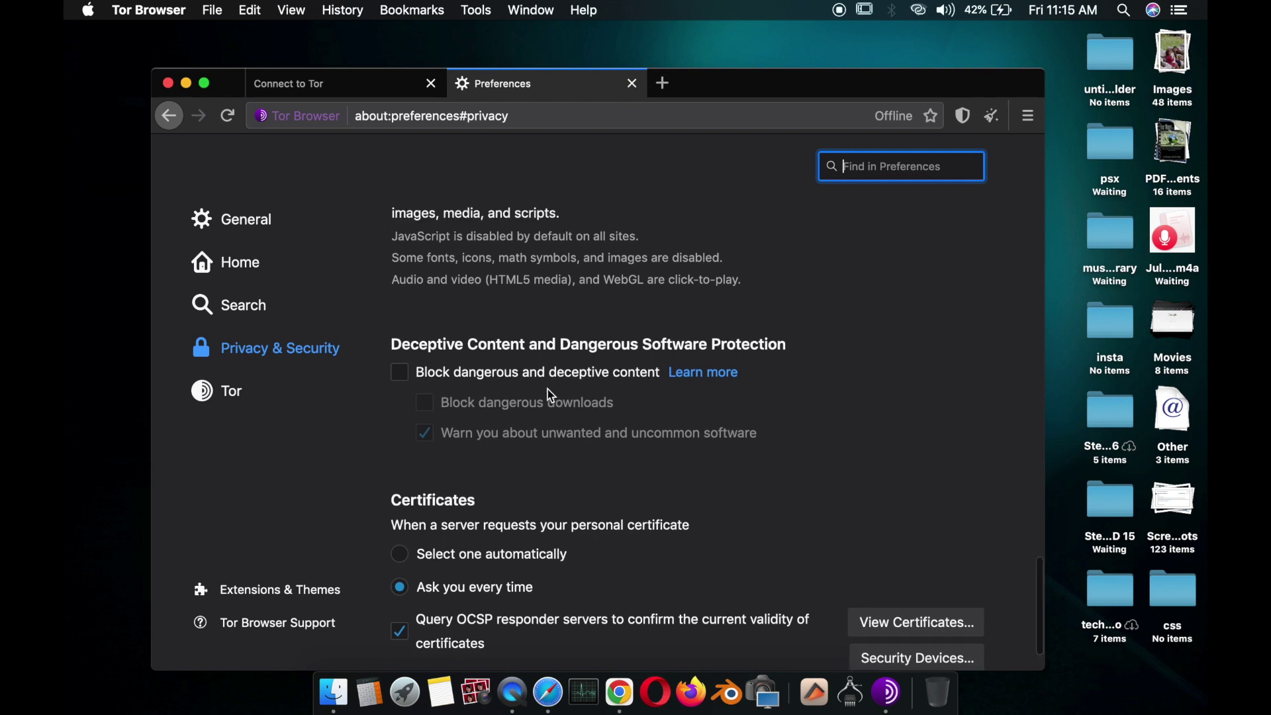
scroll(552, 396, "up", 6)
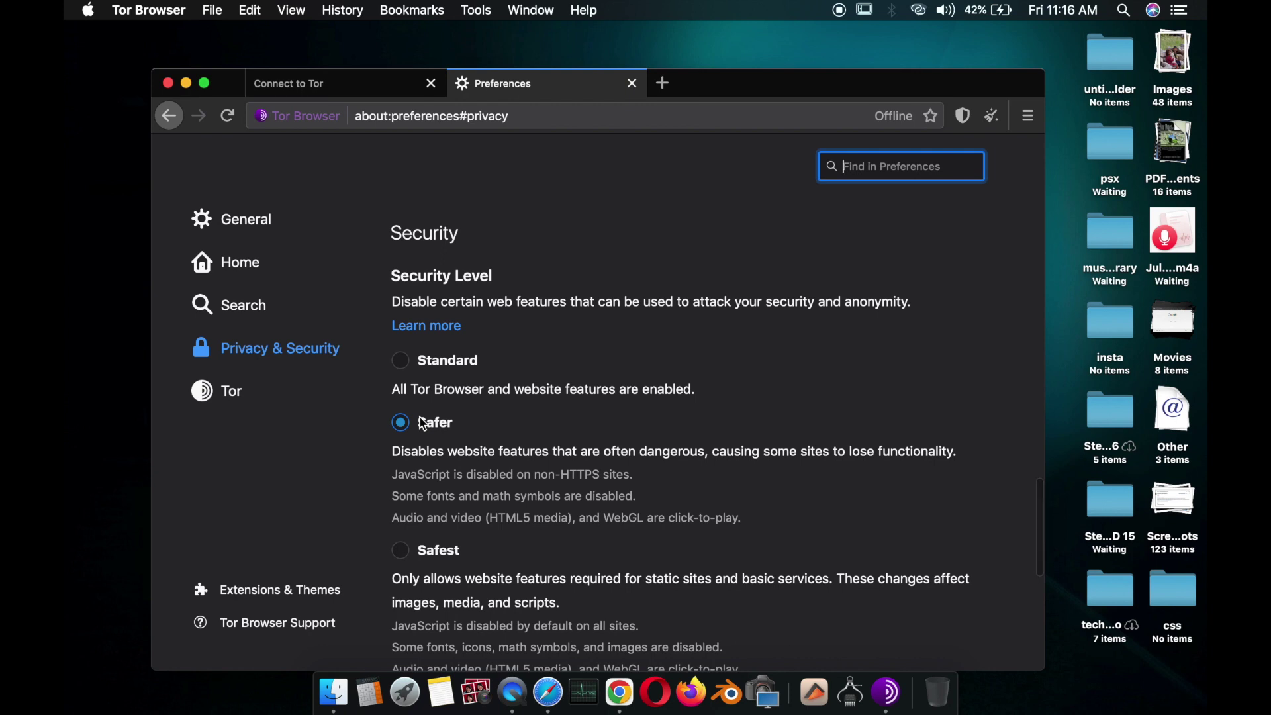
Close all Tor Browser tabs, quit the app from the Dock, and relaunch it.
left_click(170, 84)
left_click(750, 239)
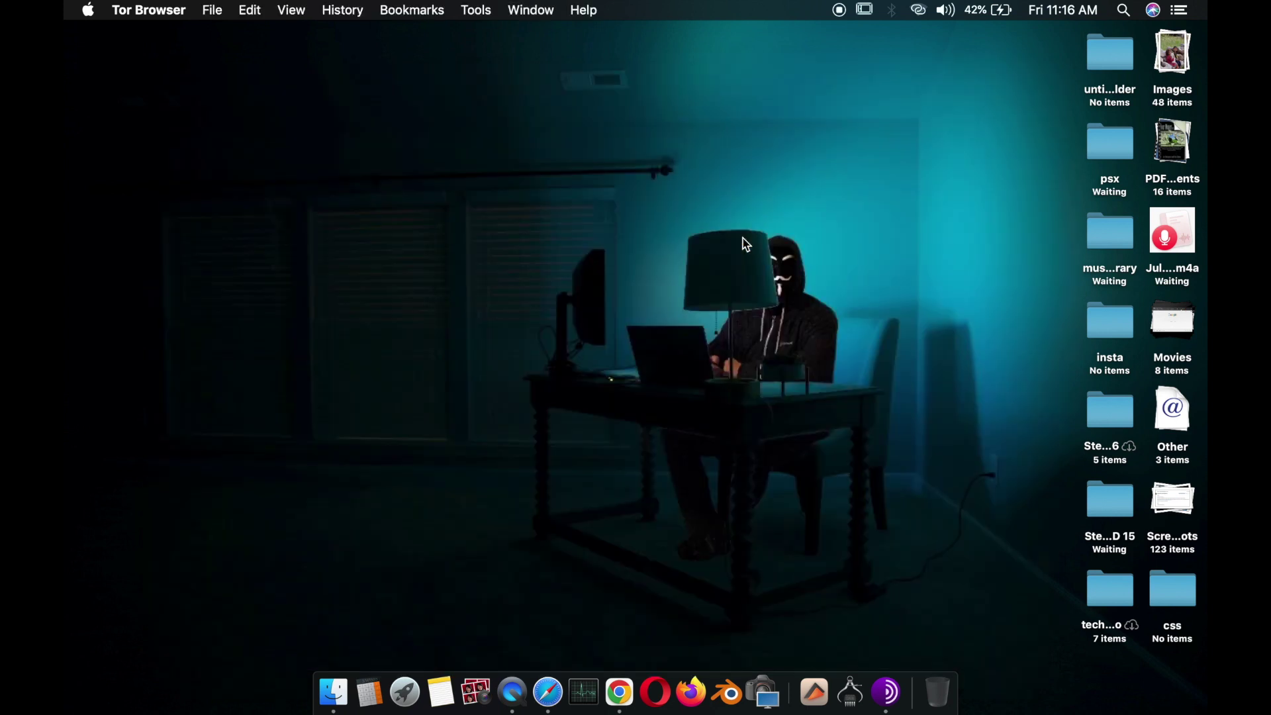
right_click(885, 689)
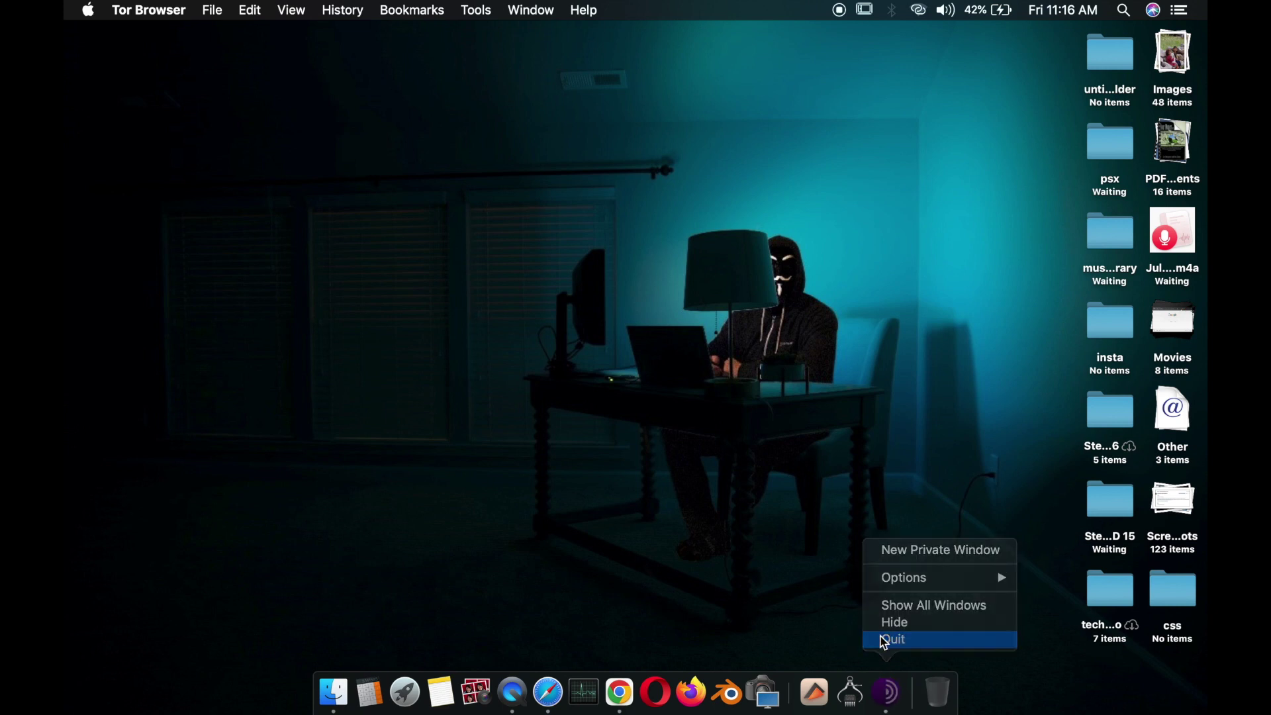
left_click(885, 641)
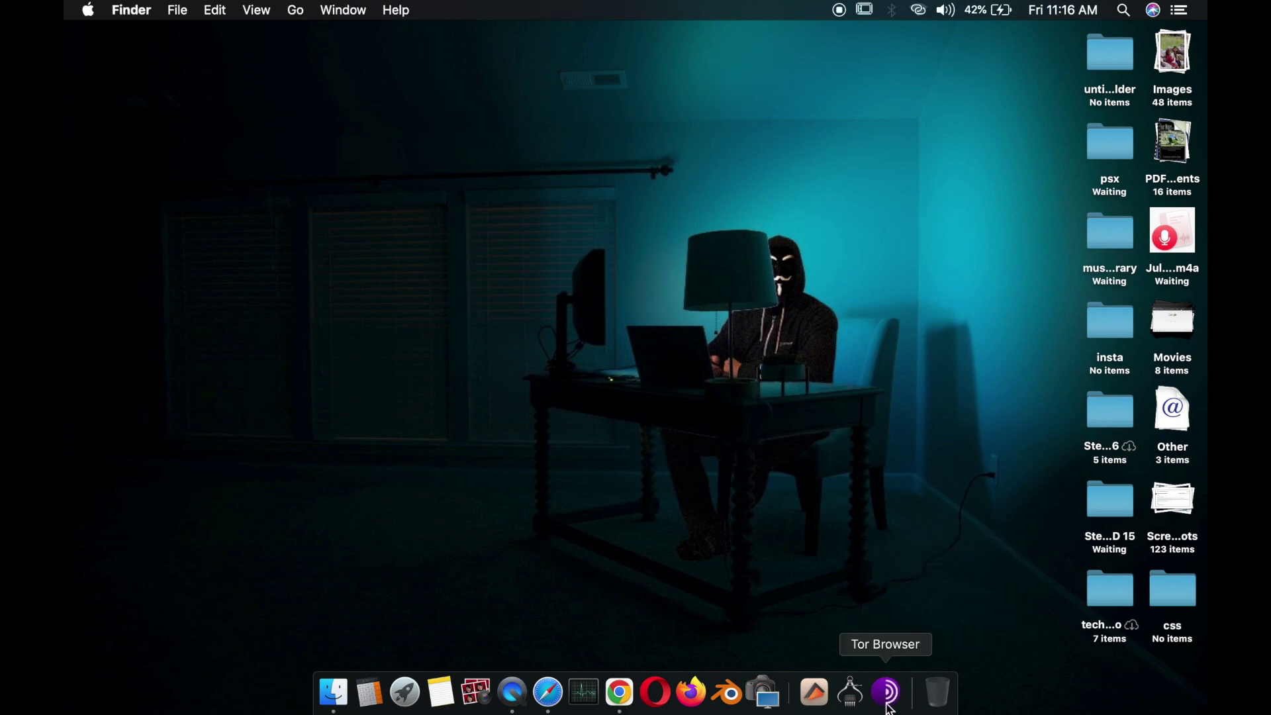
left_click(888, 693)
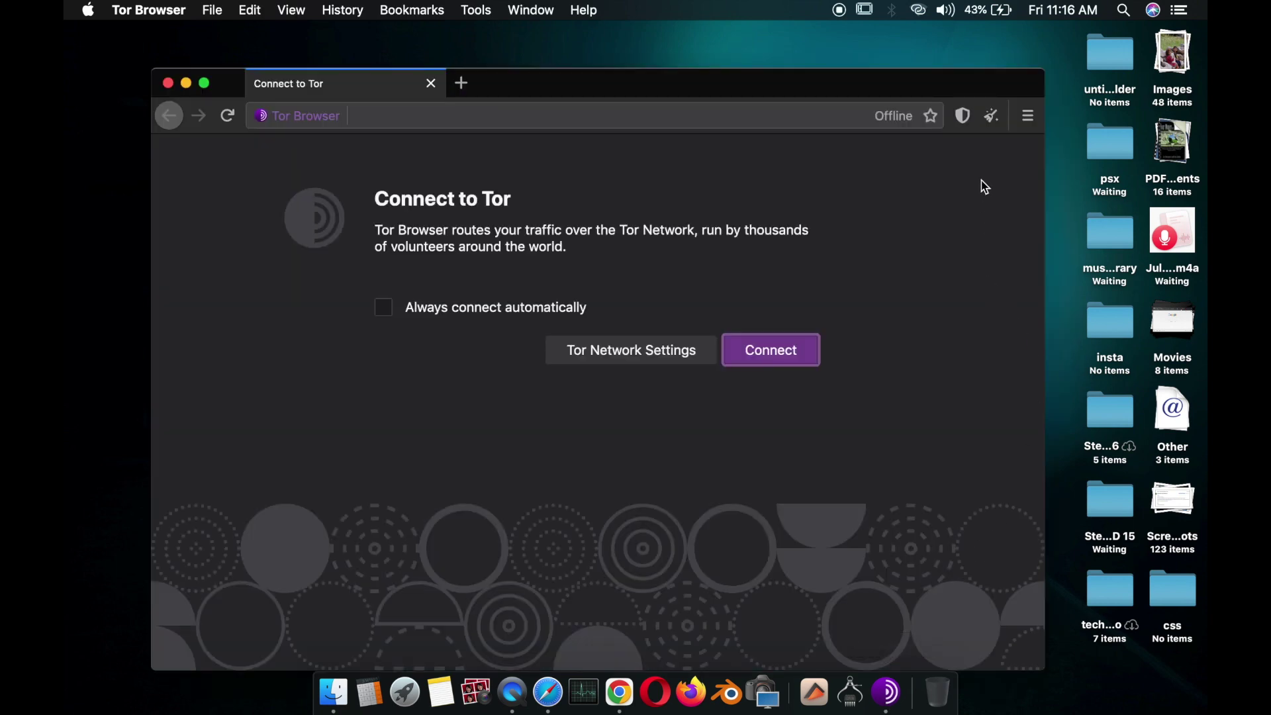
Confirm the Safer security level and restart with a New Identity.
left_click(963, 116)
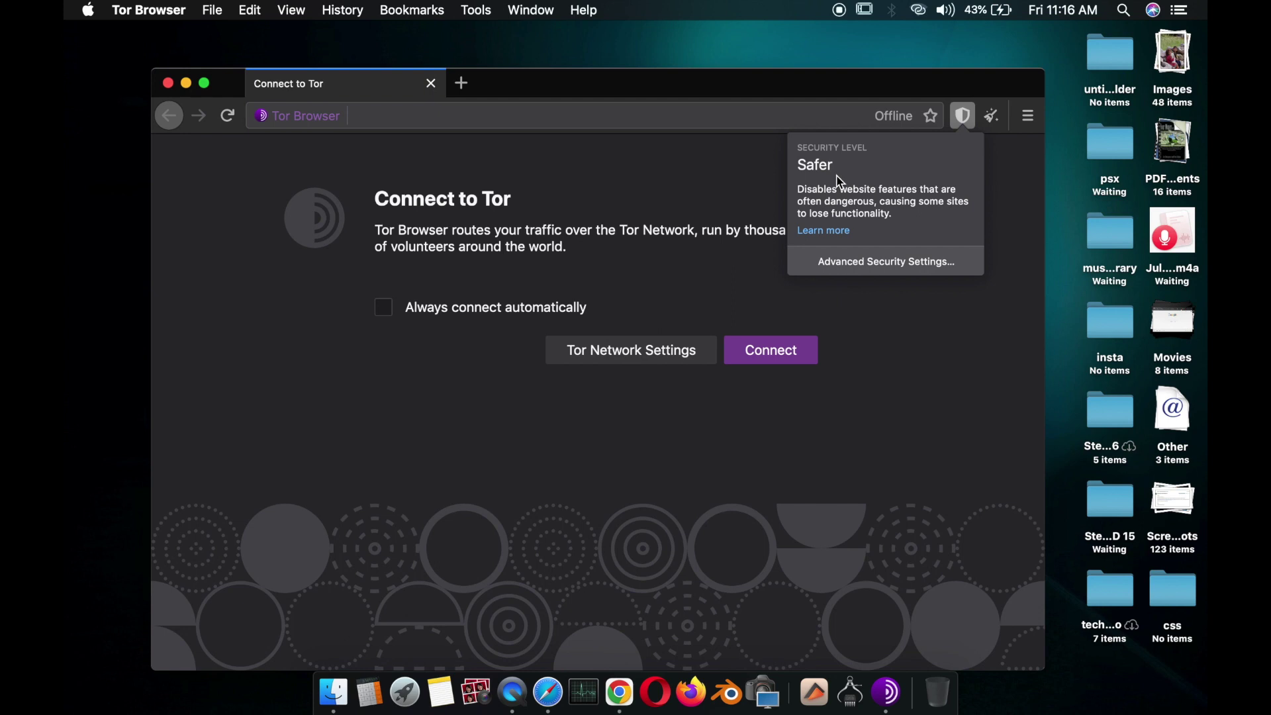
left_click(997, 124)
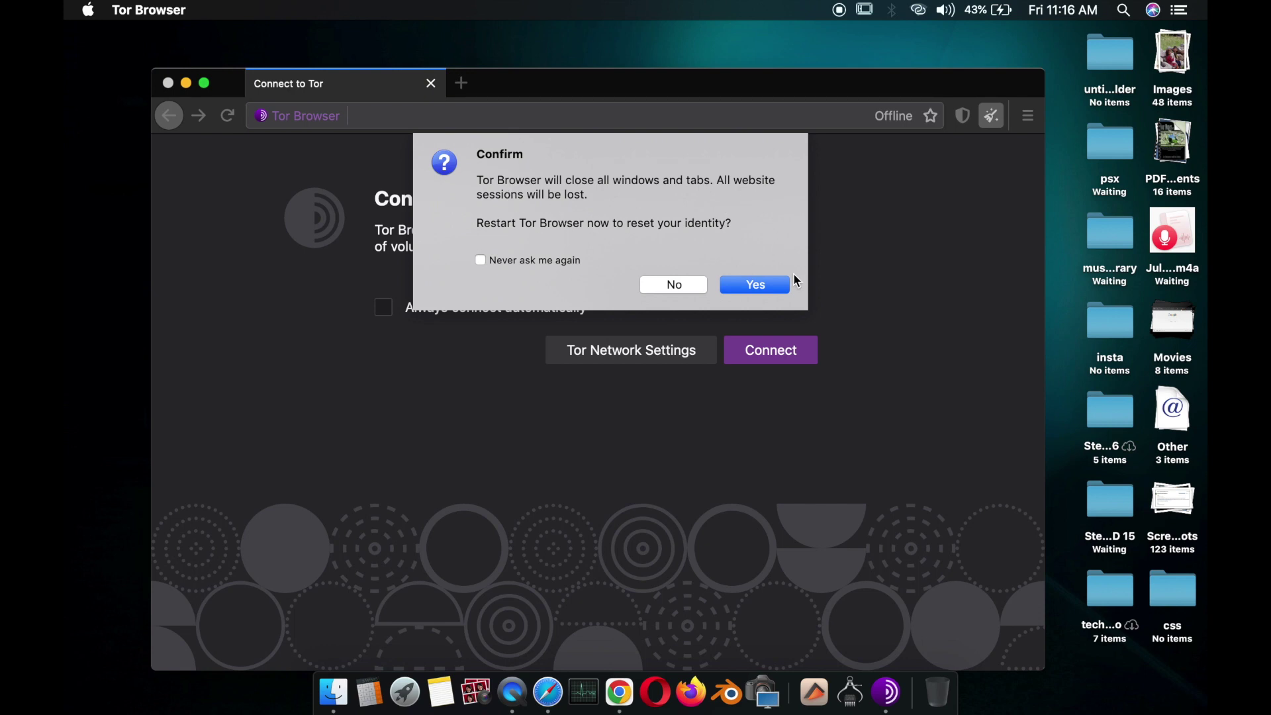
left_click(761, 286)
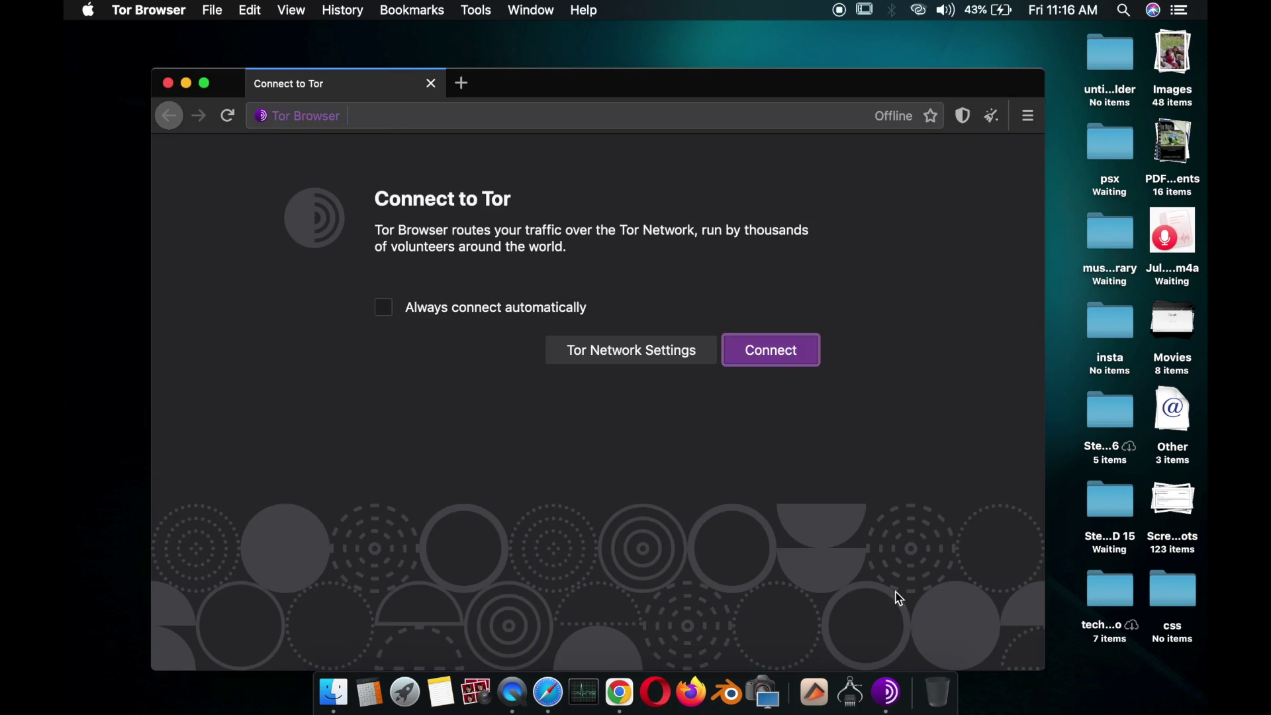
Search 'dark web directered' from the address bar, opening a second tab while offline.
left_click(565, 111)
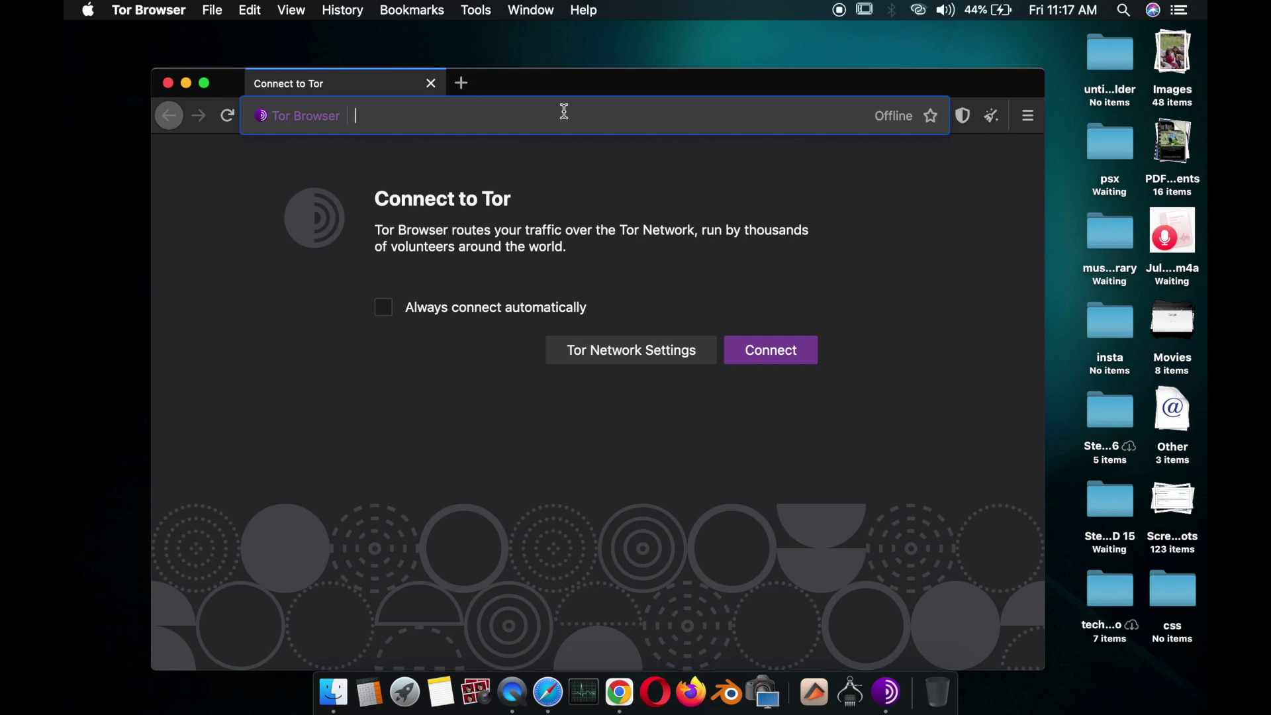
type("dark")
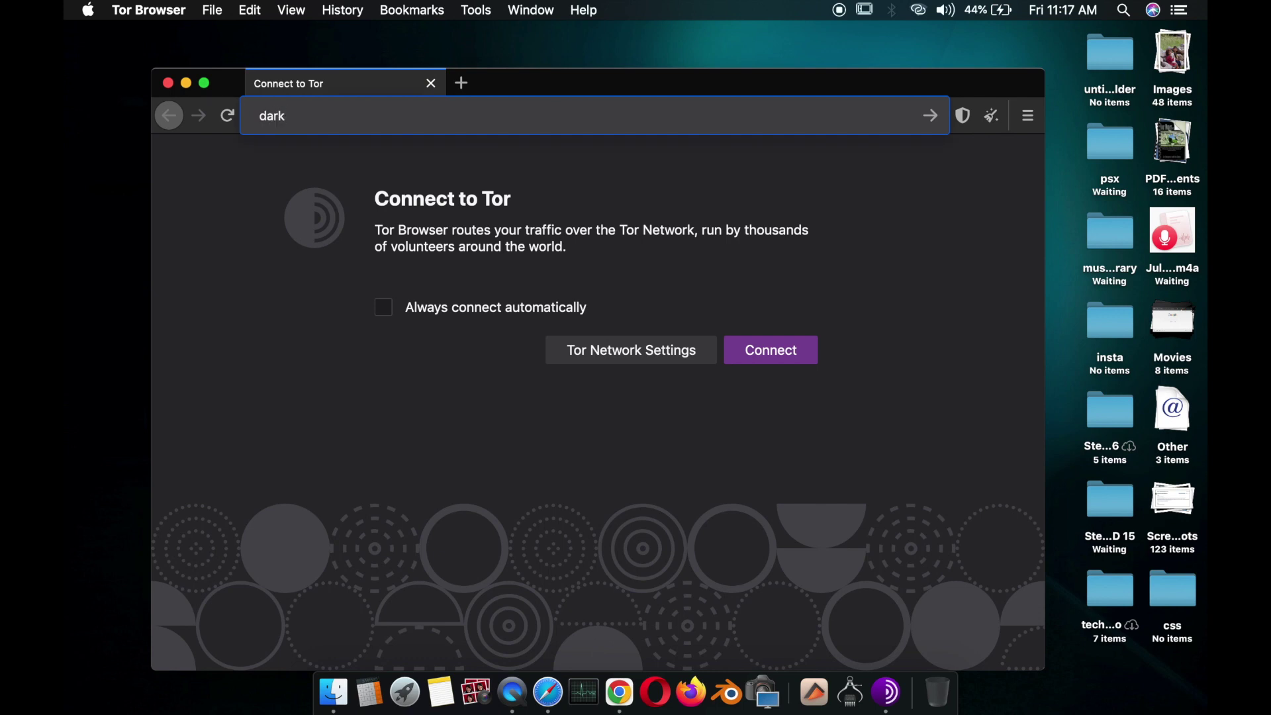
type(" web directer")
type("ed")
key("Return")
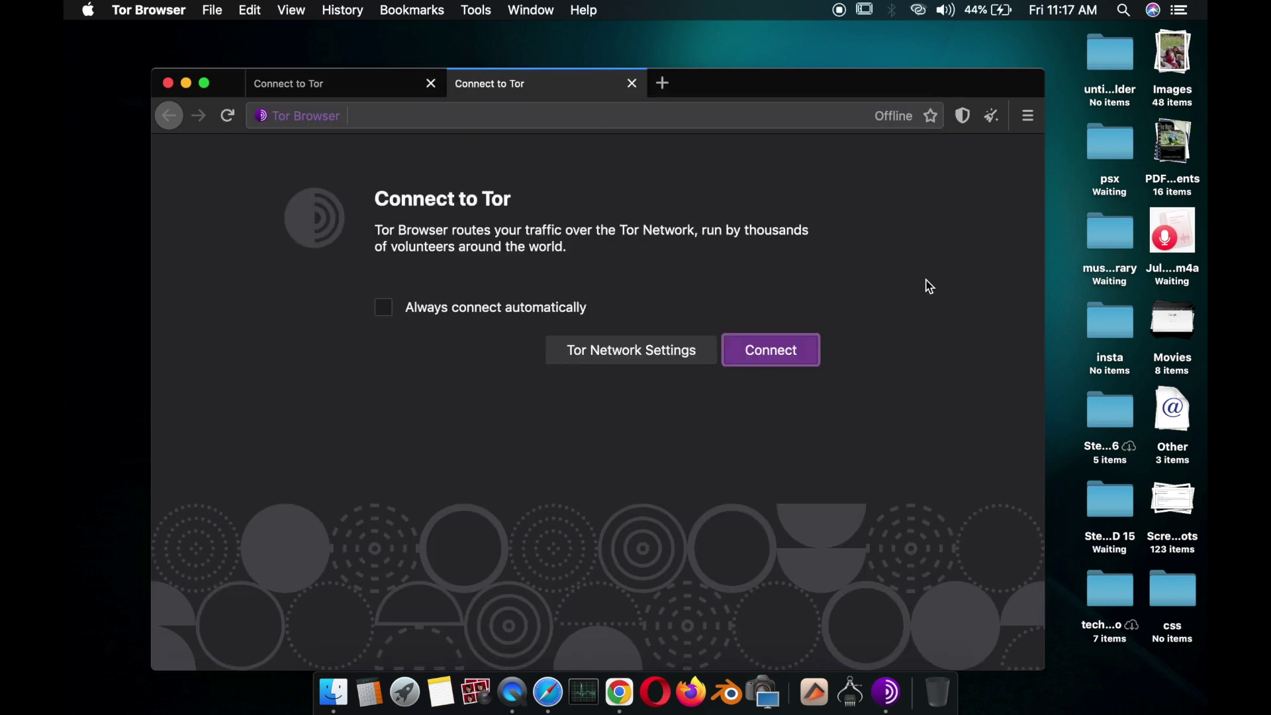
Connect to the Tor network, switching between the two tabs until About Tor loads.
left_click(786, 360)
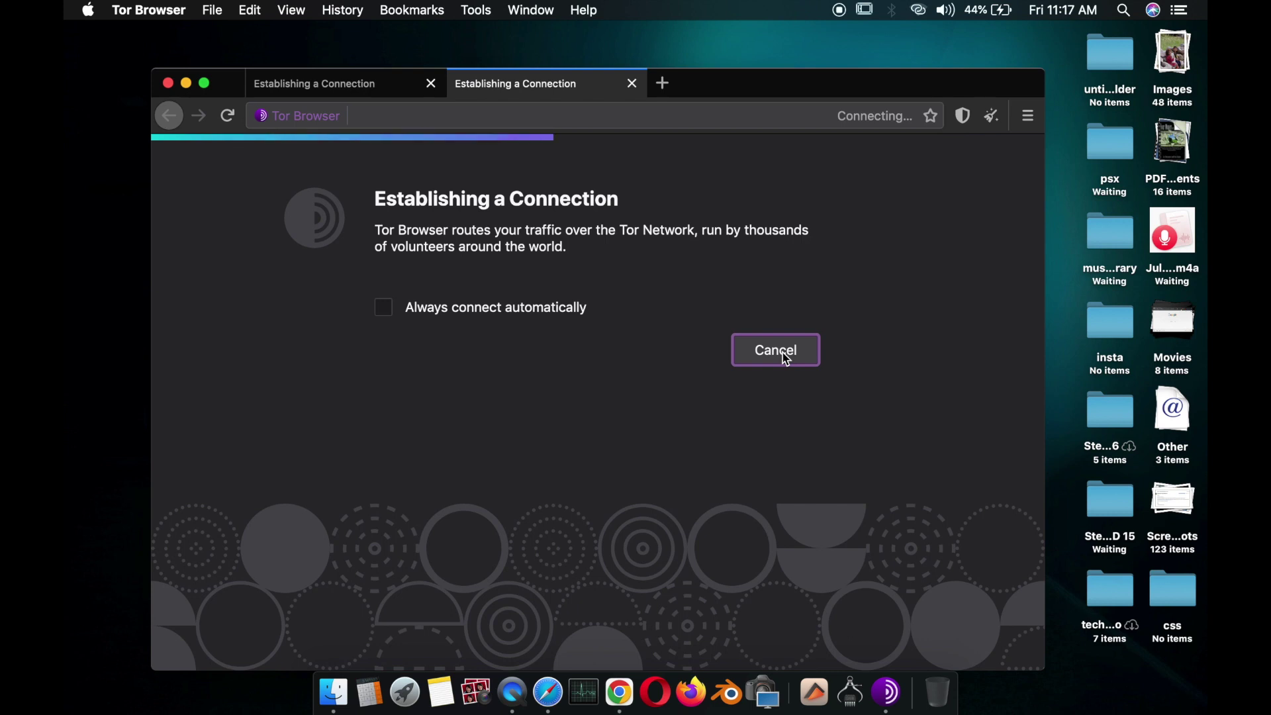
left_click(371, 91)
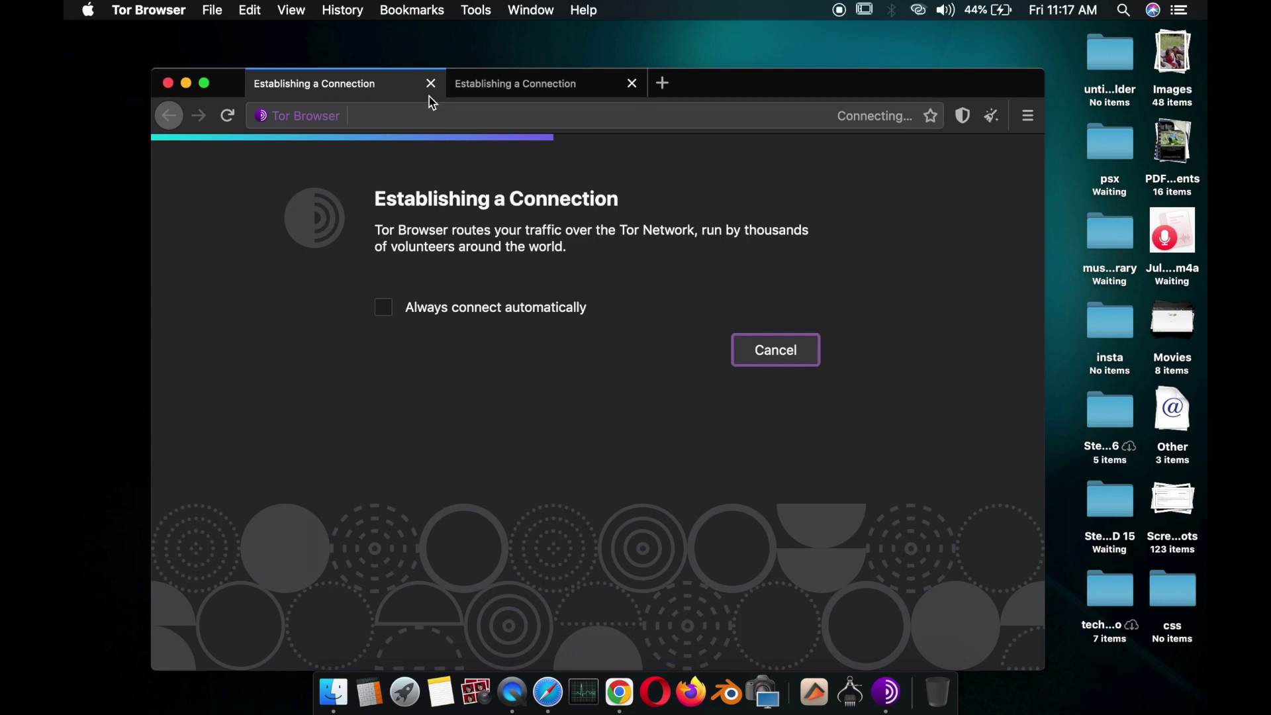
left_click(457, 91)
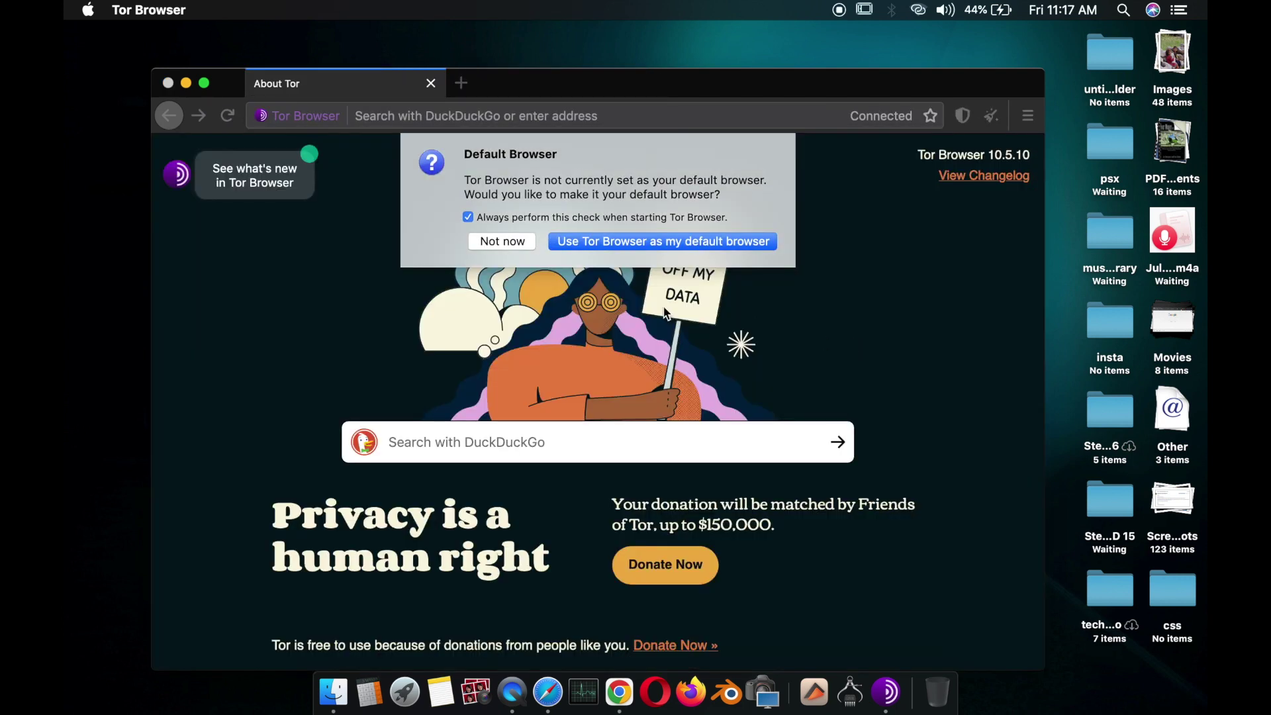
Decline the default-browser prompt and search DuckDuckGo for 'dark web directories'.
left_click(493, 241)
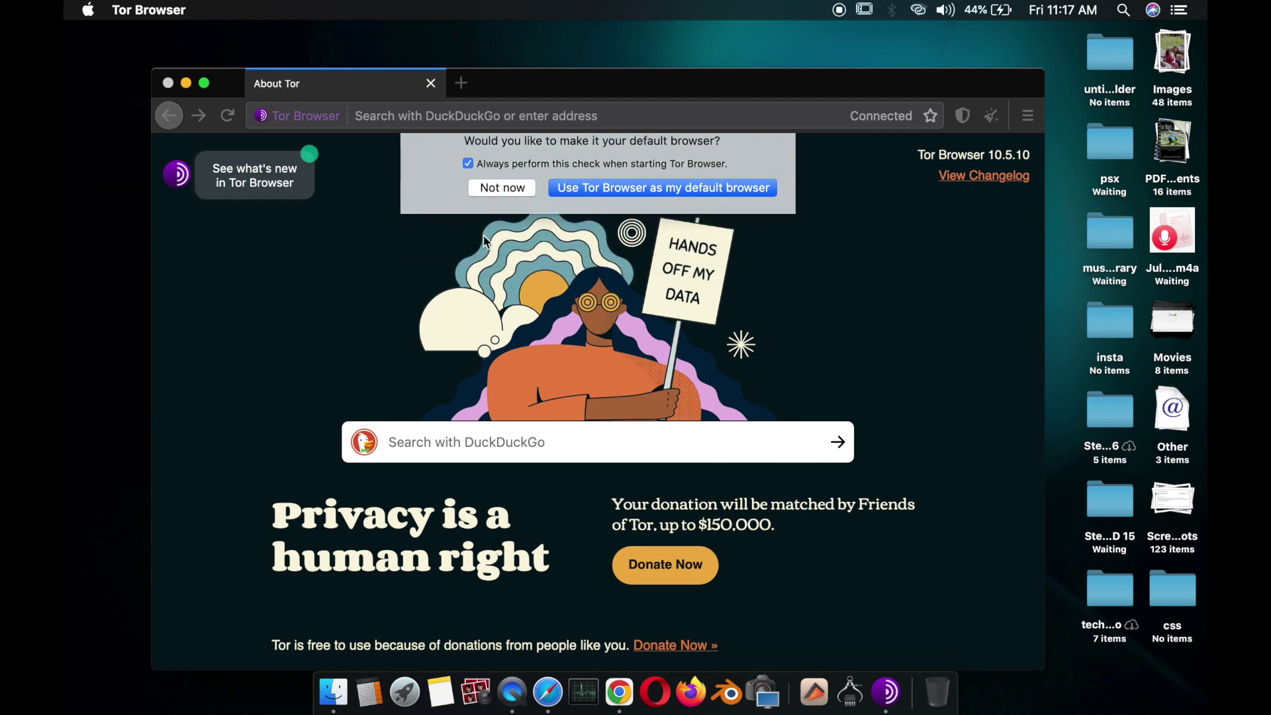
left_click(481, 119)
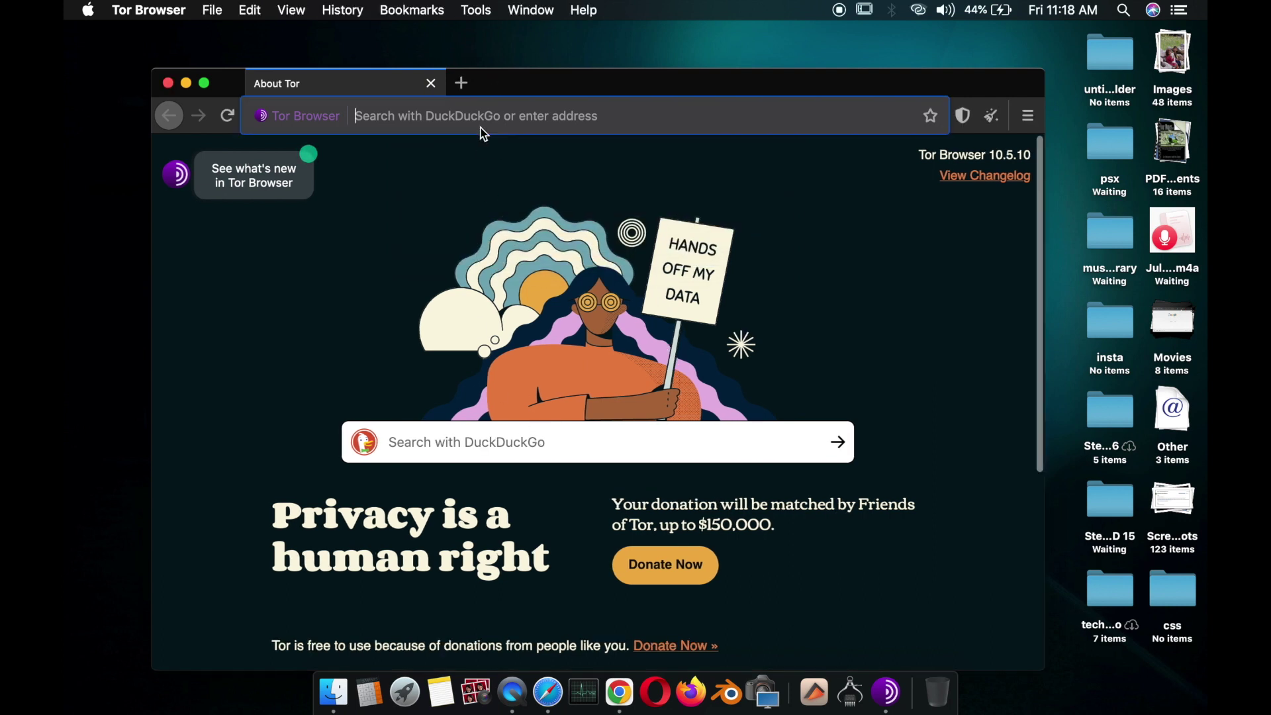
type("tor")
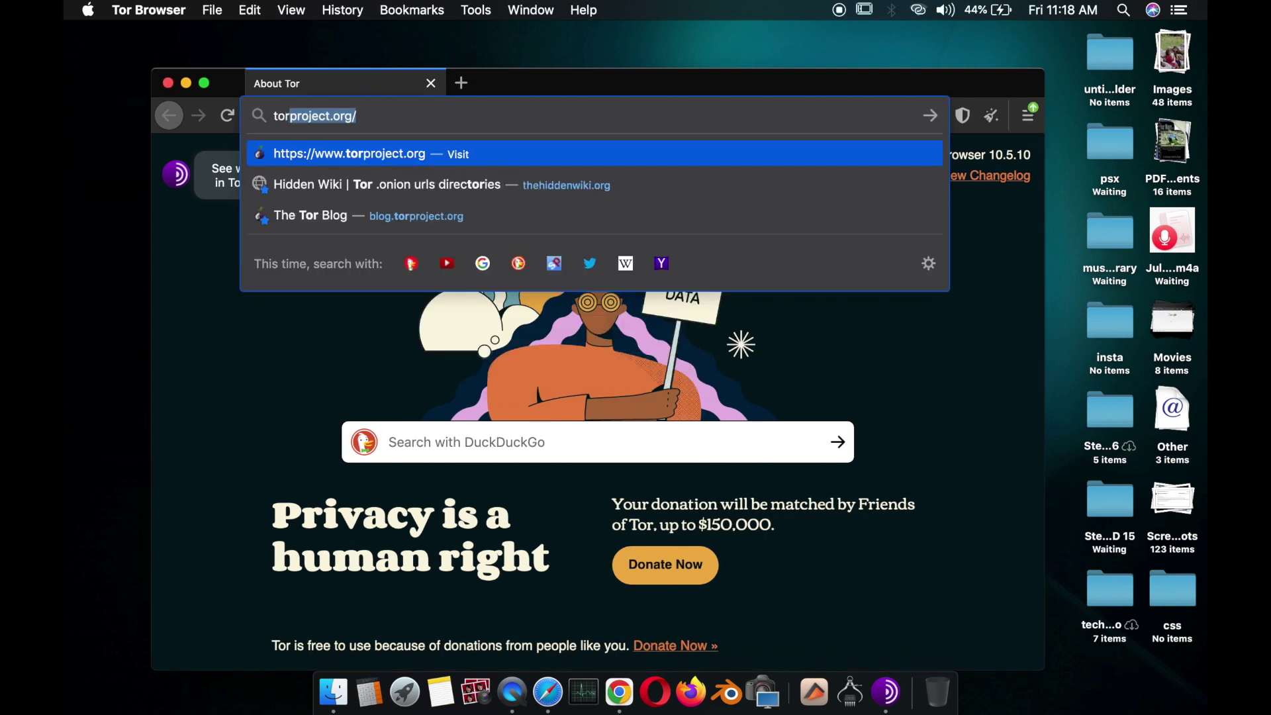
key("BackSpace")
key("BackSpace")
key("BackSpace")
key("BackSpace")
type("dark web")
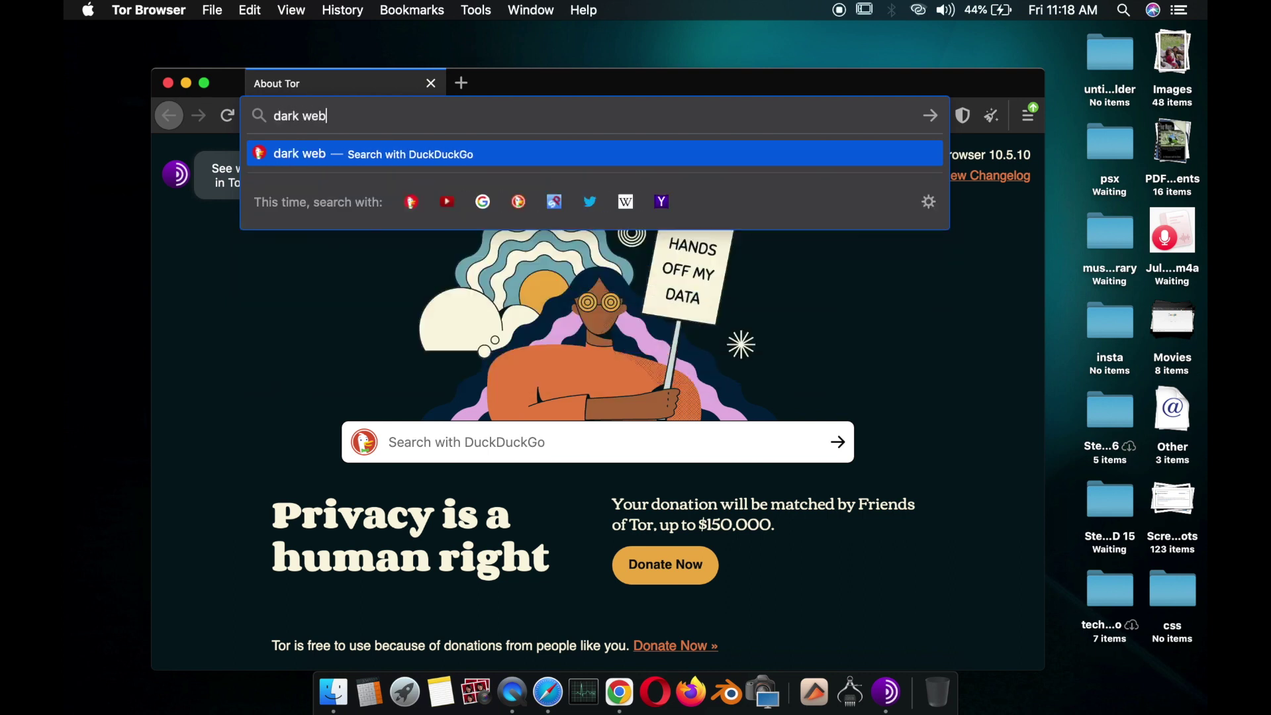
type(" directories")
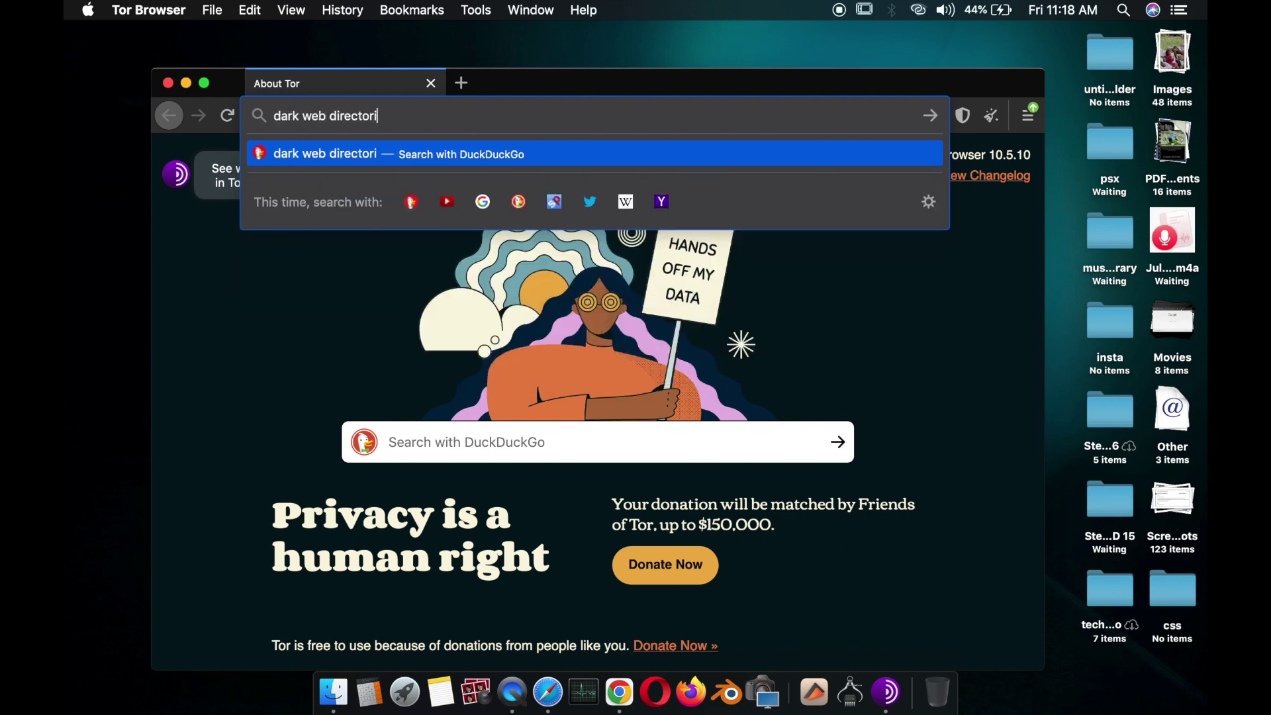
key("Return")
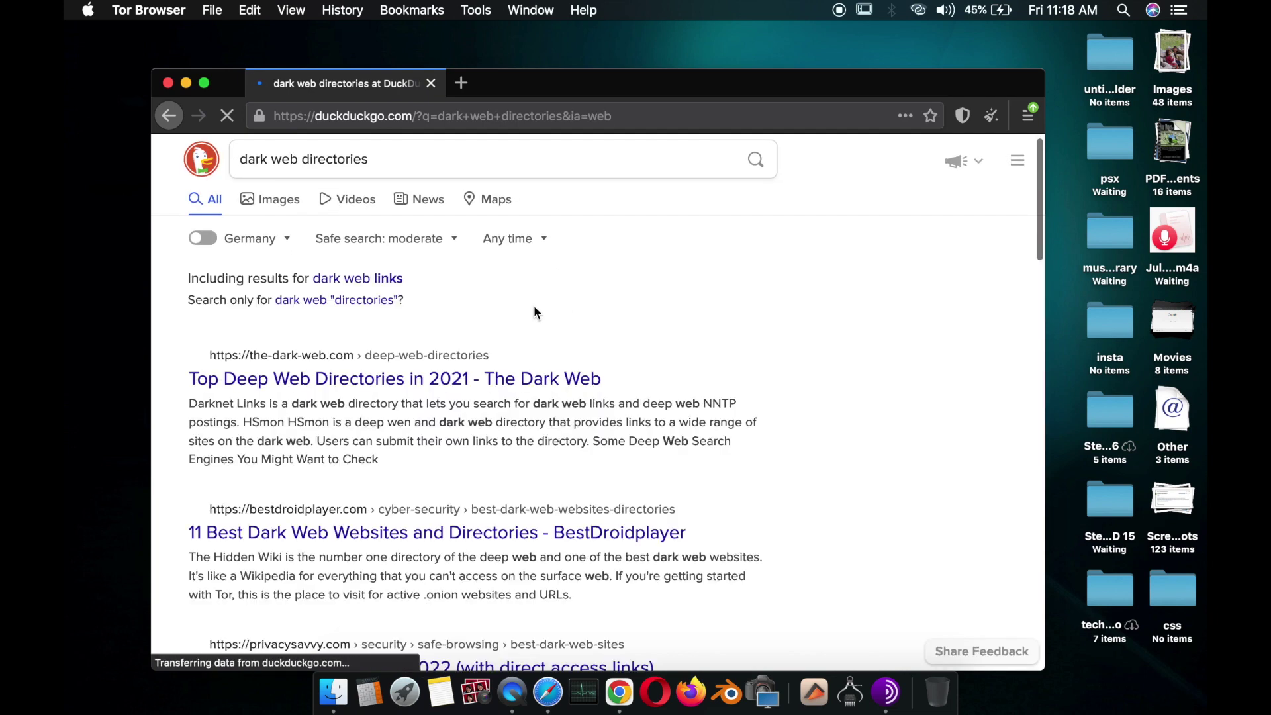
Open the first result and the BestDroidplayer result in new tabs.
scroll(535, 307, "down", 2)
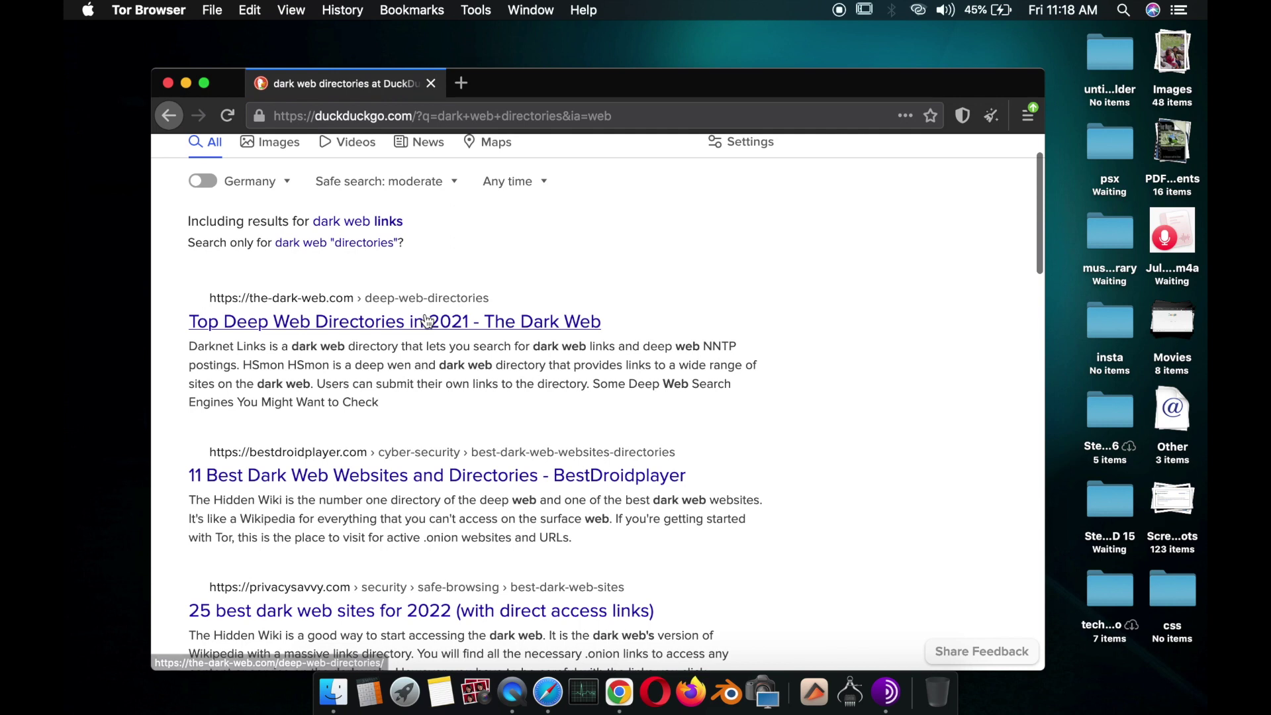
right_click(425, 321)
left_click(440, 320)
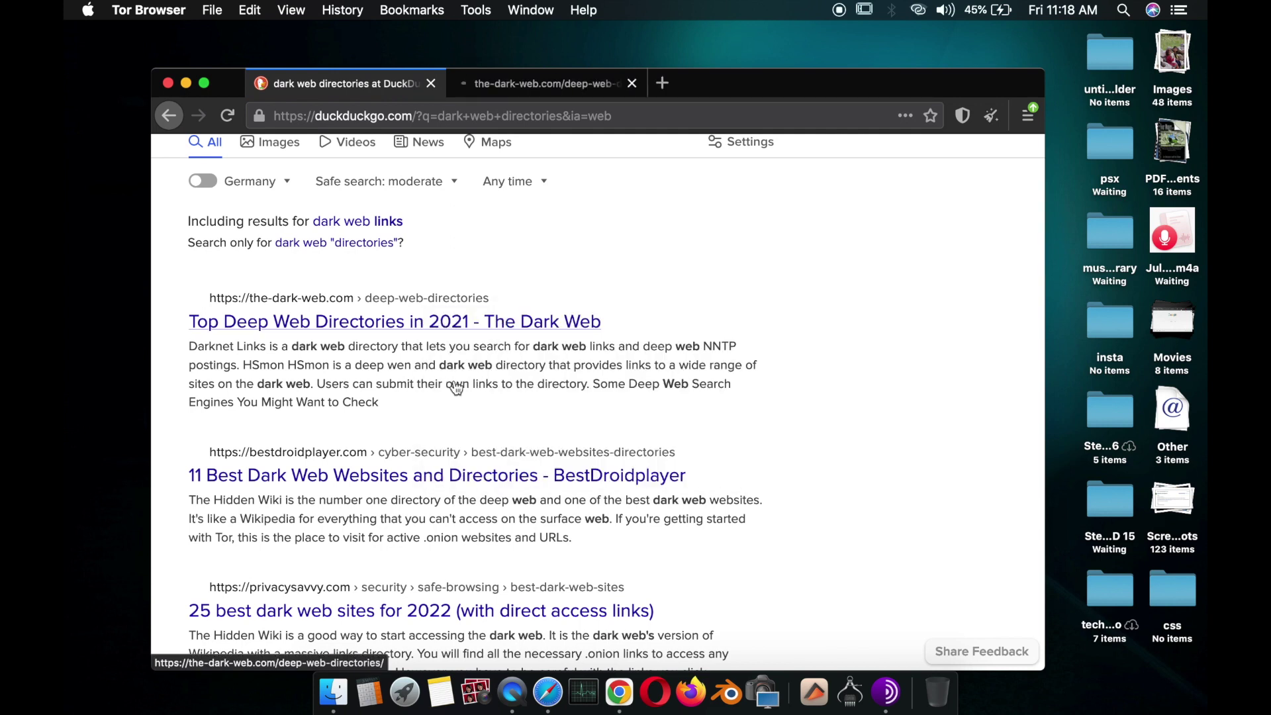
right_click(474, 475)
left_click(515, 479)
Open the 25 best sites result in a private window, then minimize it.
scroll(515, 482, "down", 2)
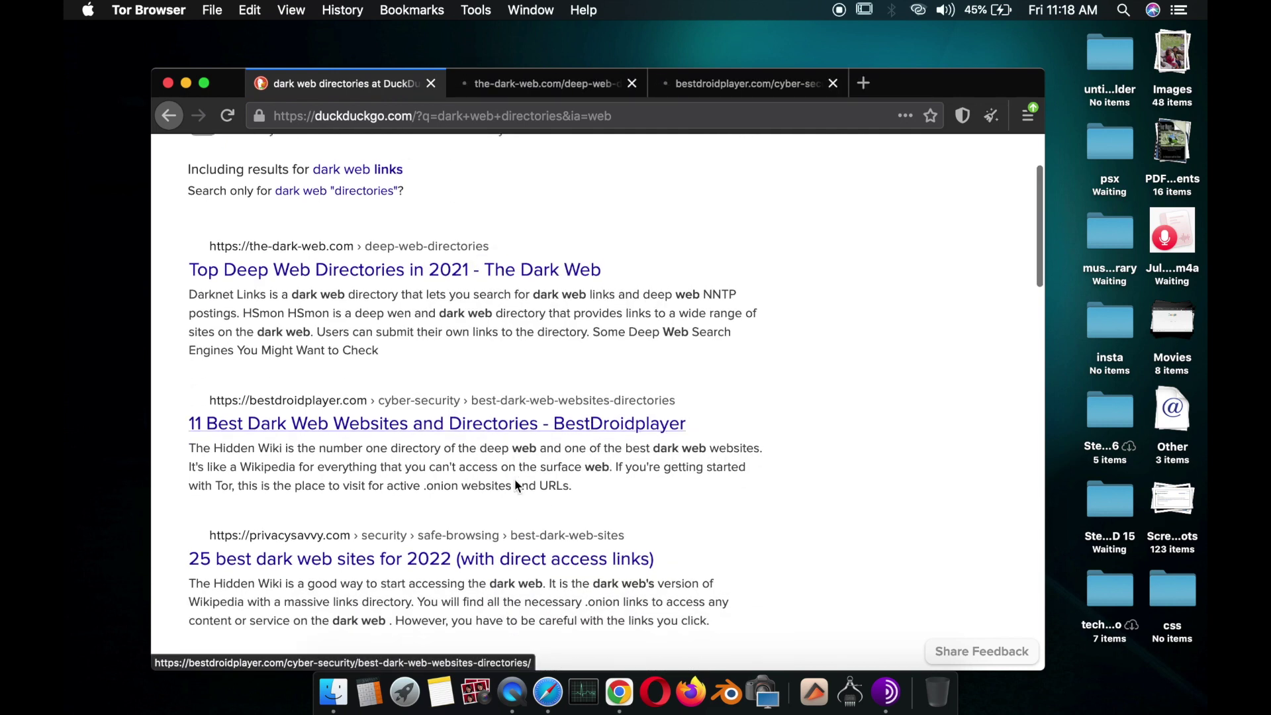
scroll(503, 476, "down", 4)
right_click(466, 450)
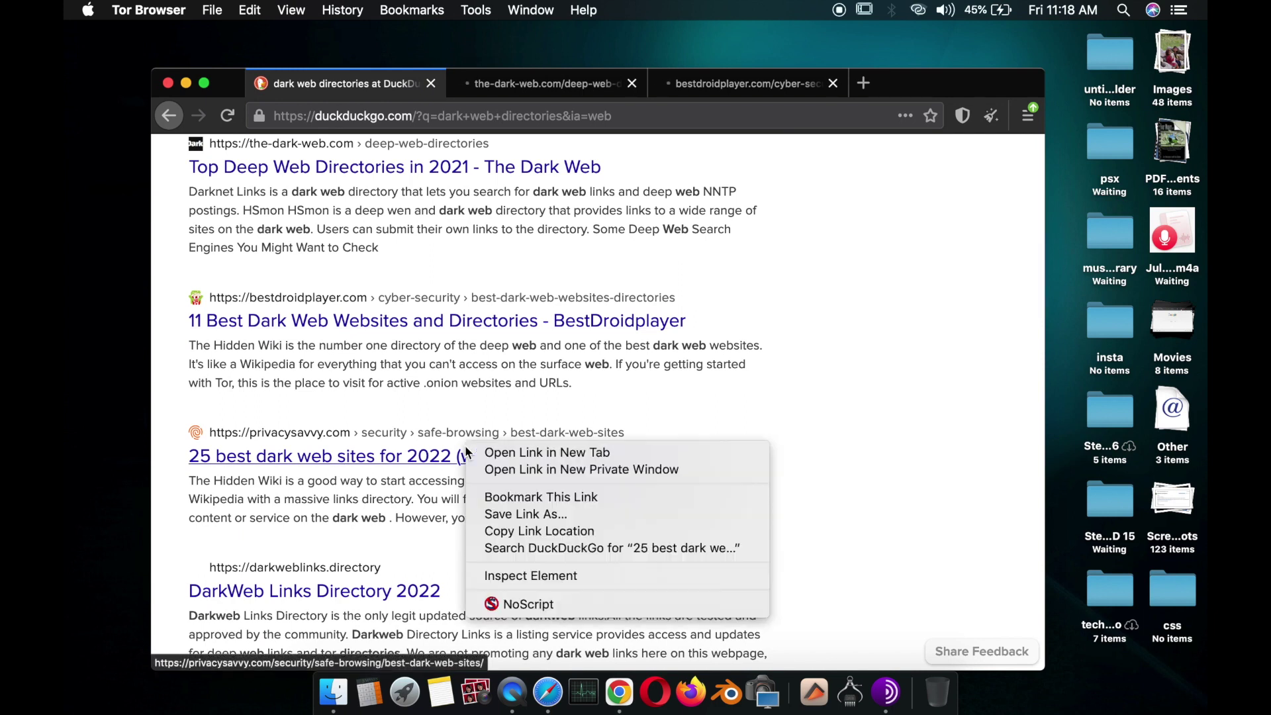
left_click(530, 470)
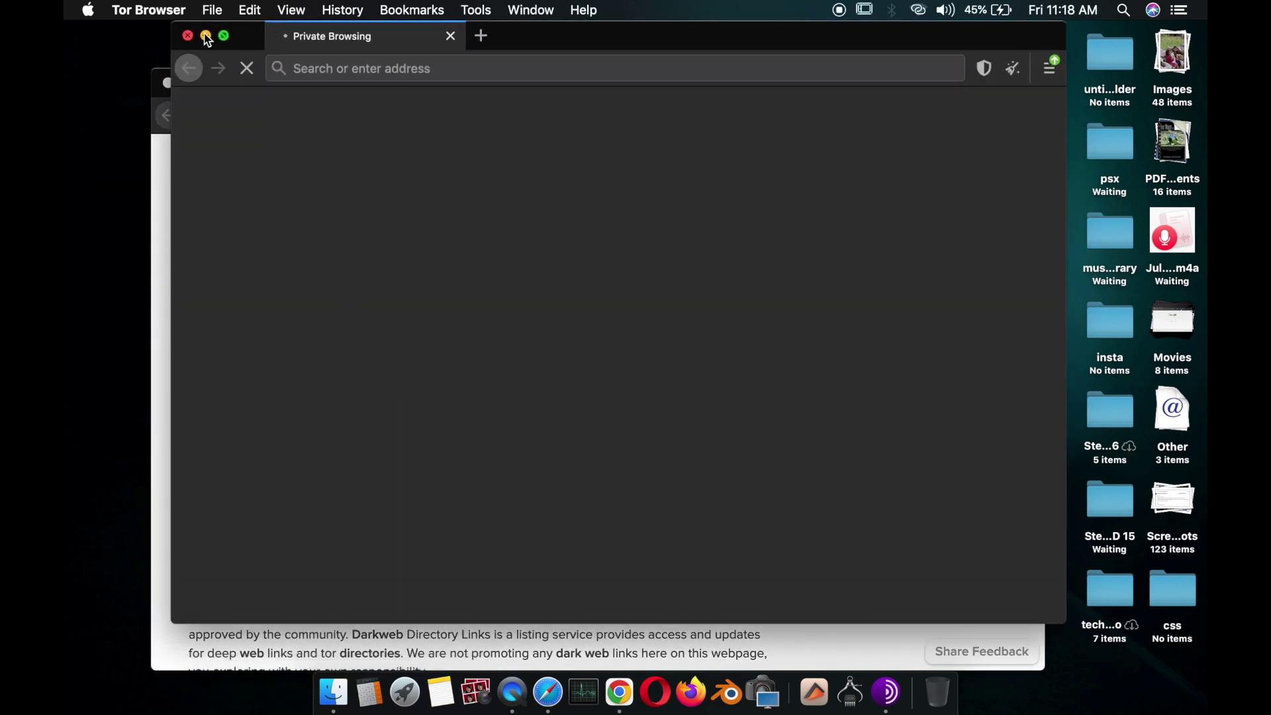
left_click(206, 36)
Open the 25 best sites and DarkWeb Links Directory results in new tabs, then switch tabs.
right_click(308, 442)
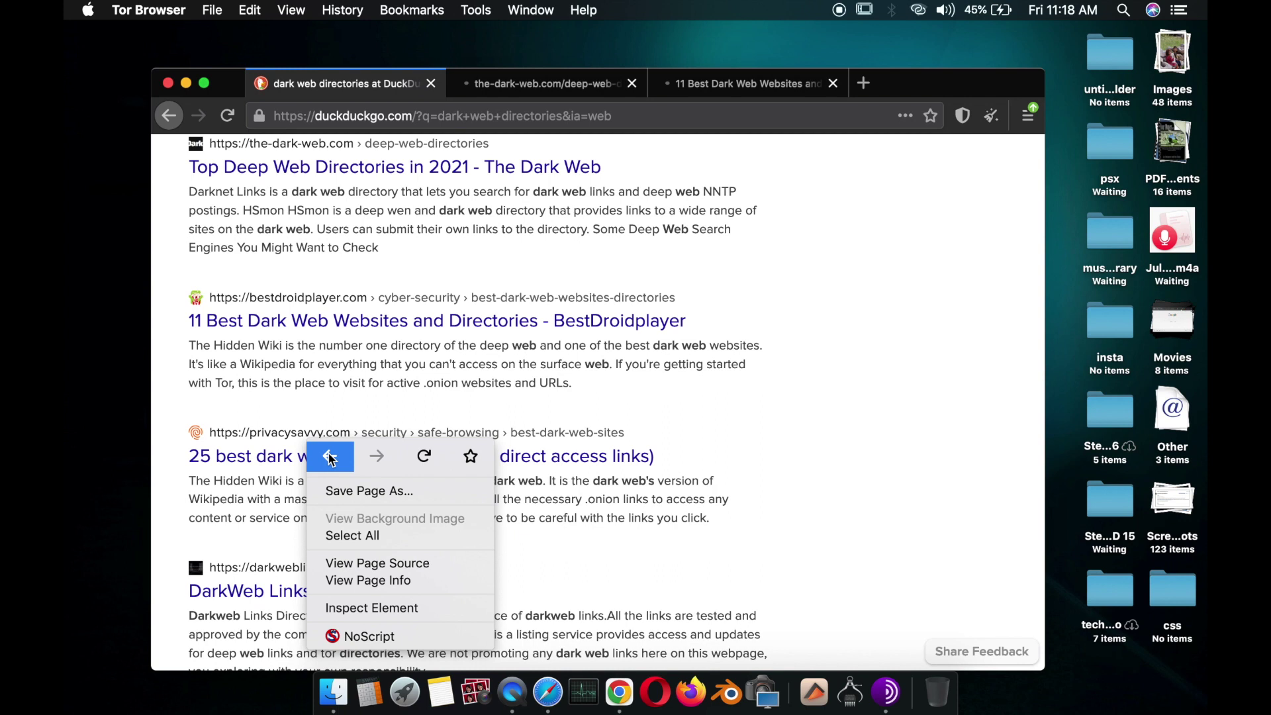
right_click(250, 453)
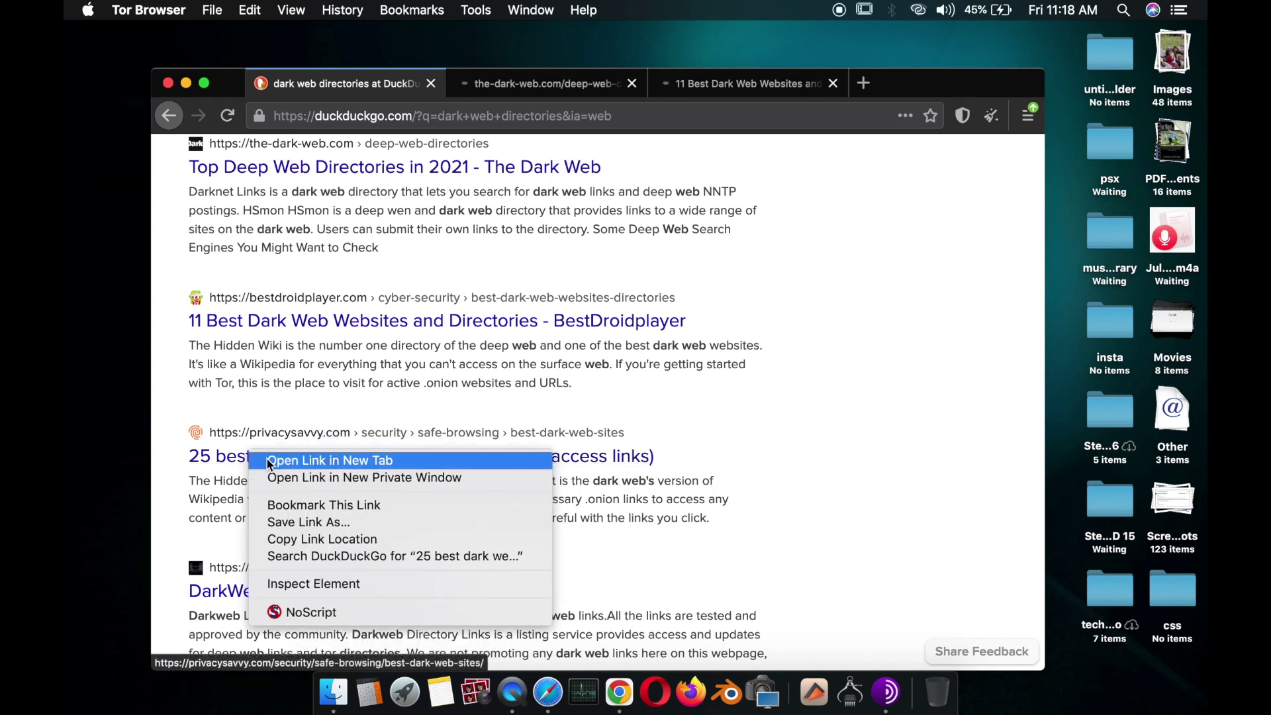
left_click(270, 461)
right_click(295, 600)
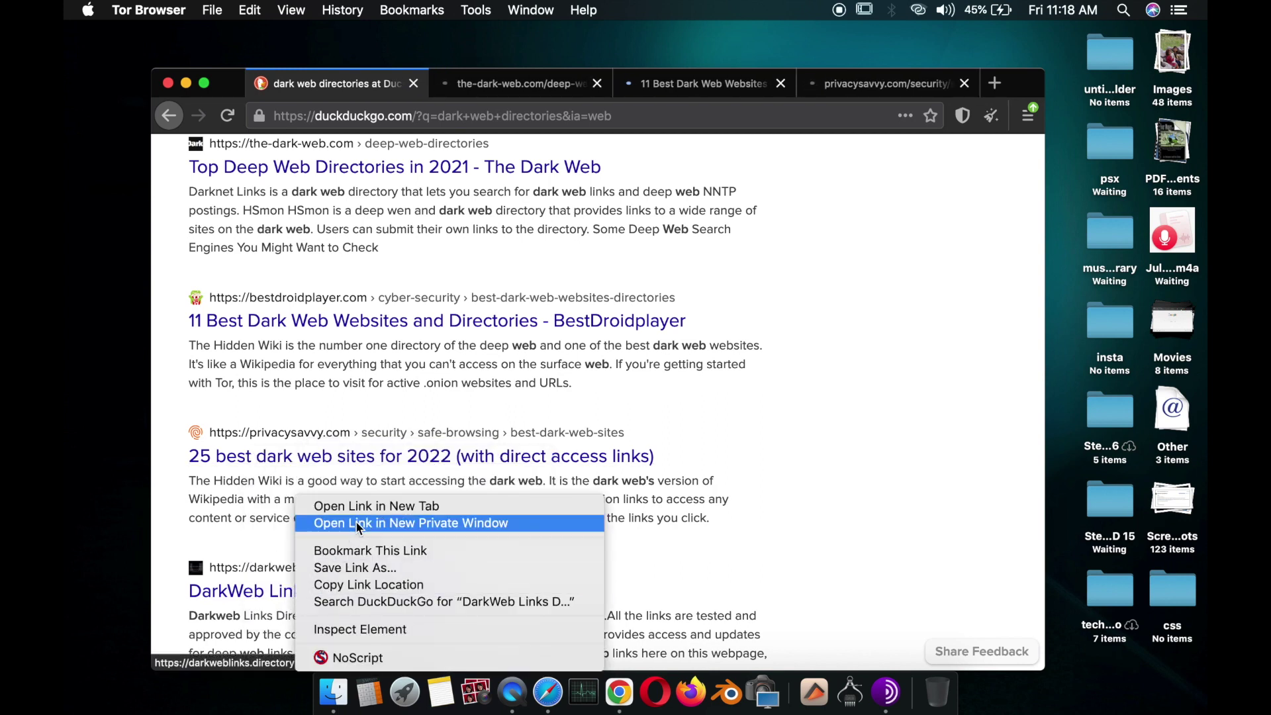
left_click(328, 507)
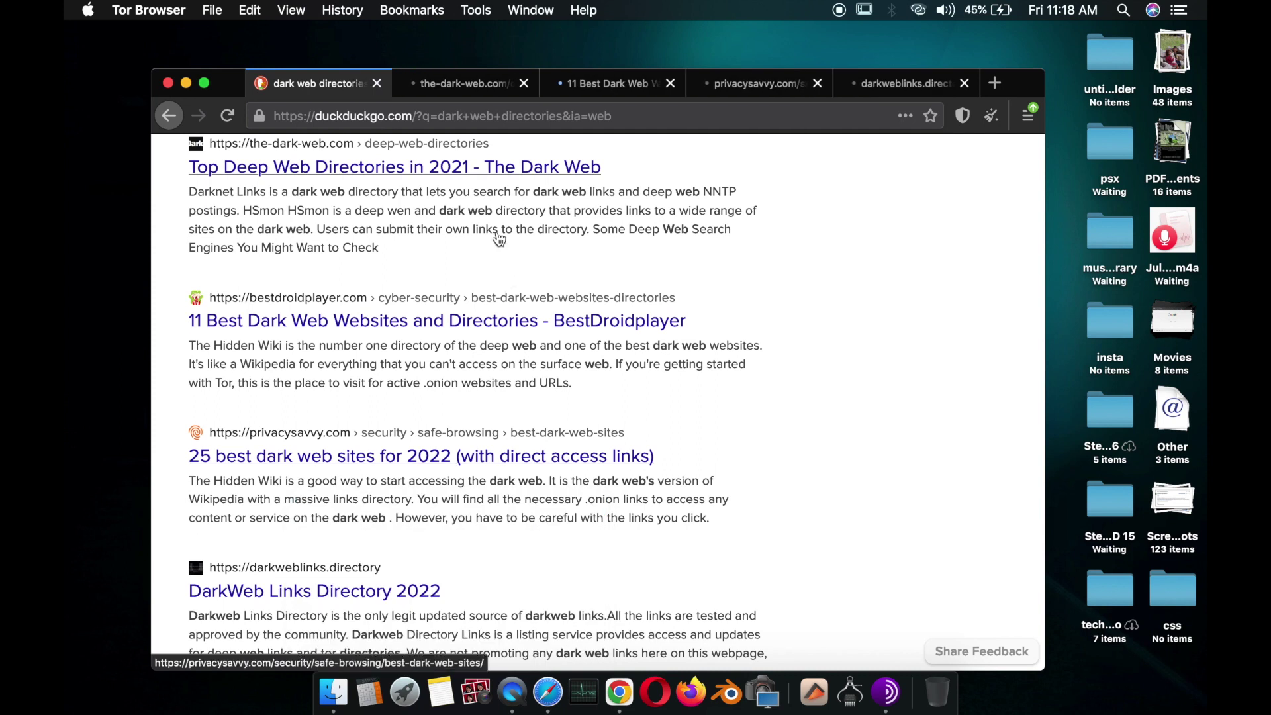
left_click(461, 93)
Read the 11 Best Dark Web Websites article, highlighting The Hidden Wiki heading.
left_click(618, 92)
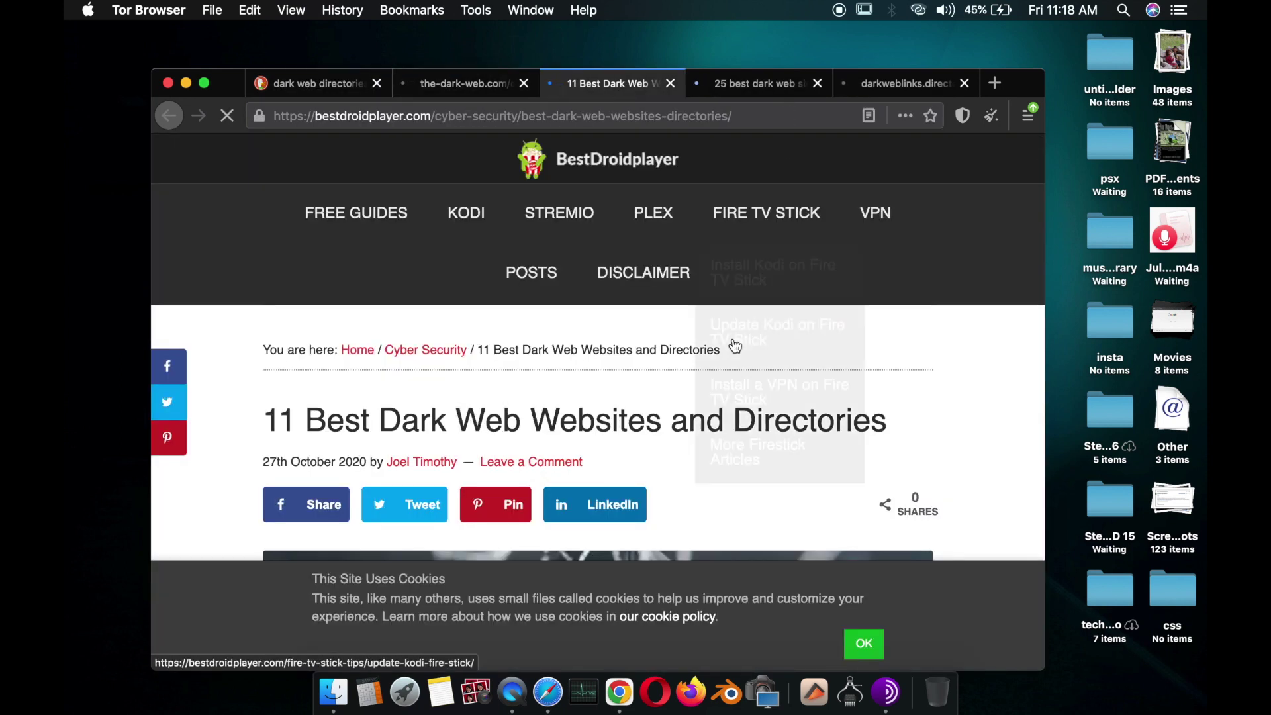
scroll(735, 345, "down", 15)
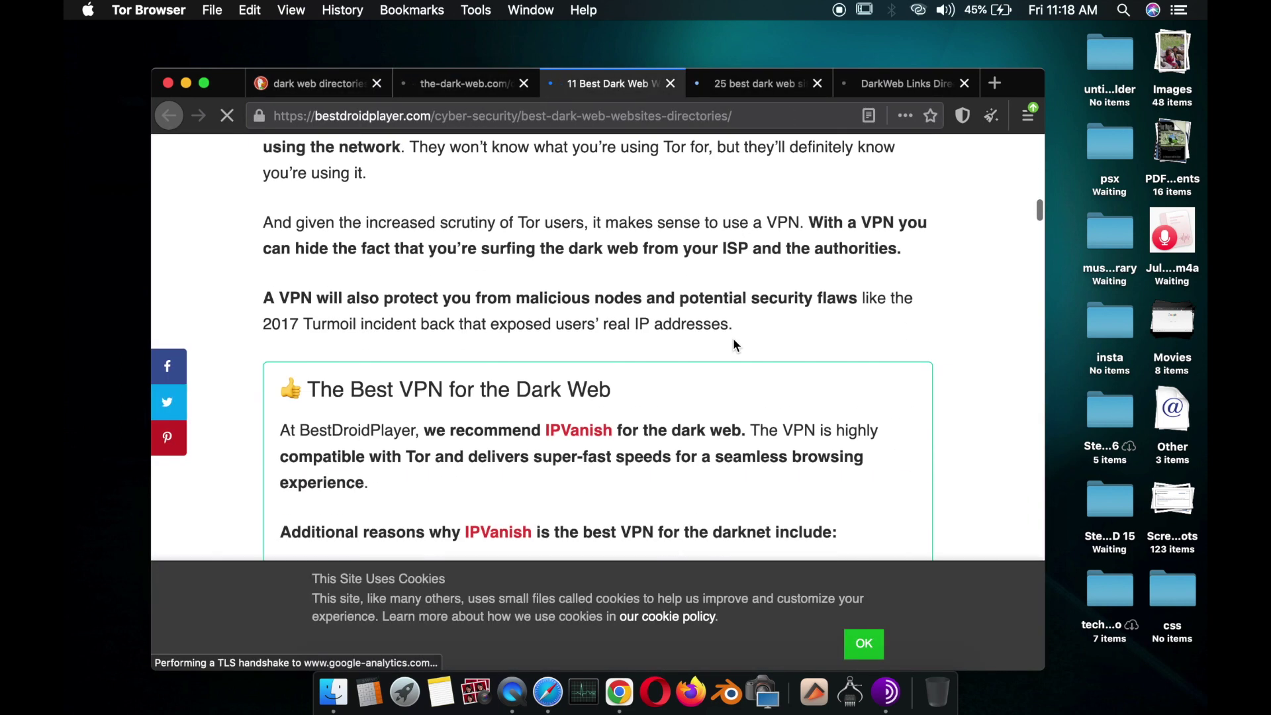
scroll(733, 342, "down", 10)
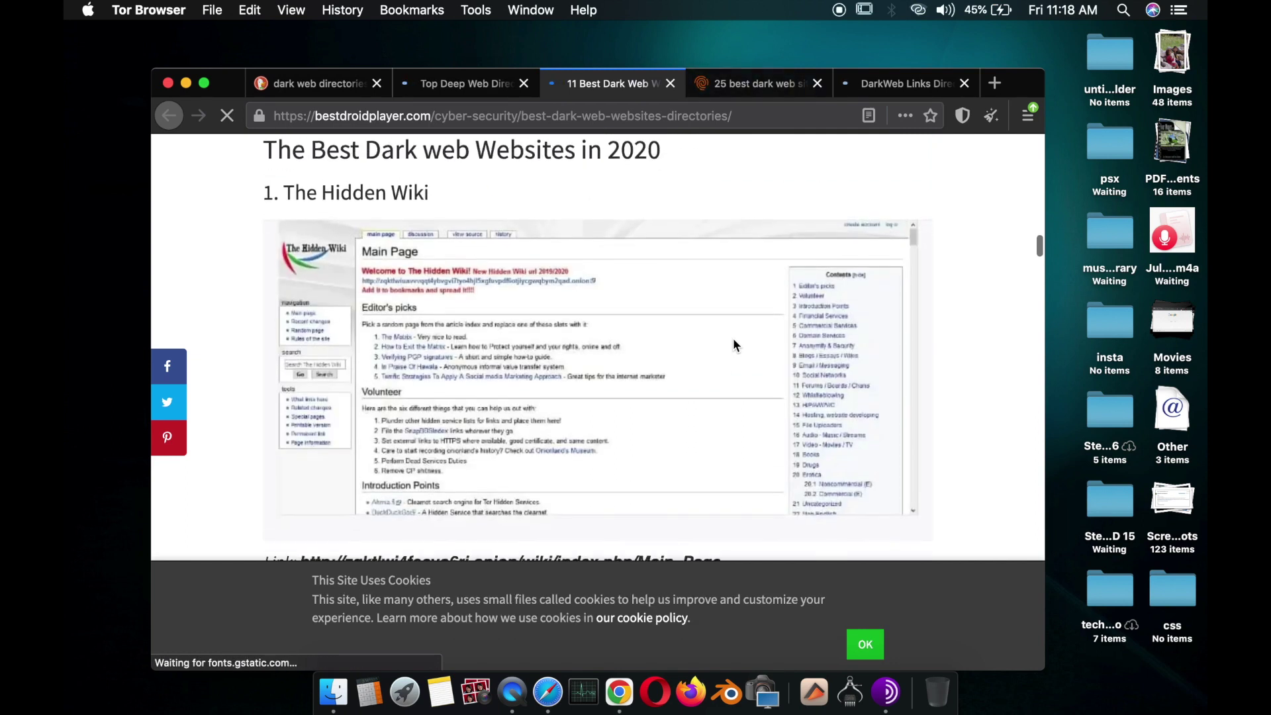
scroll(598, 344, "up", 3)
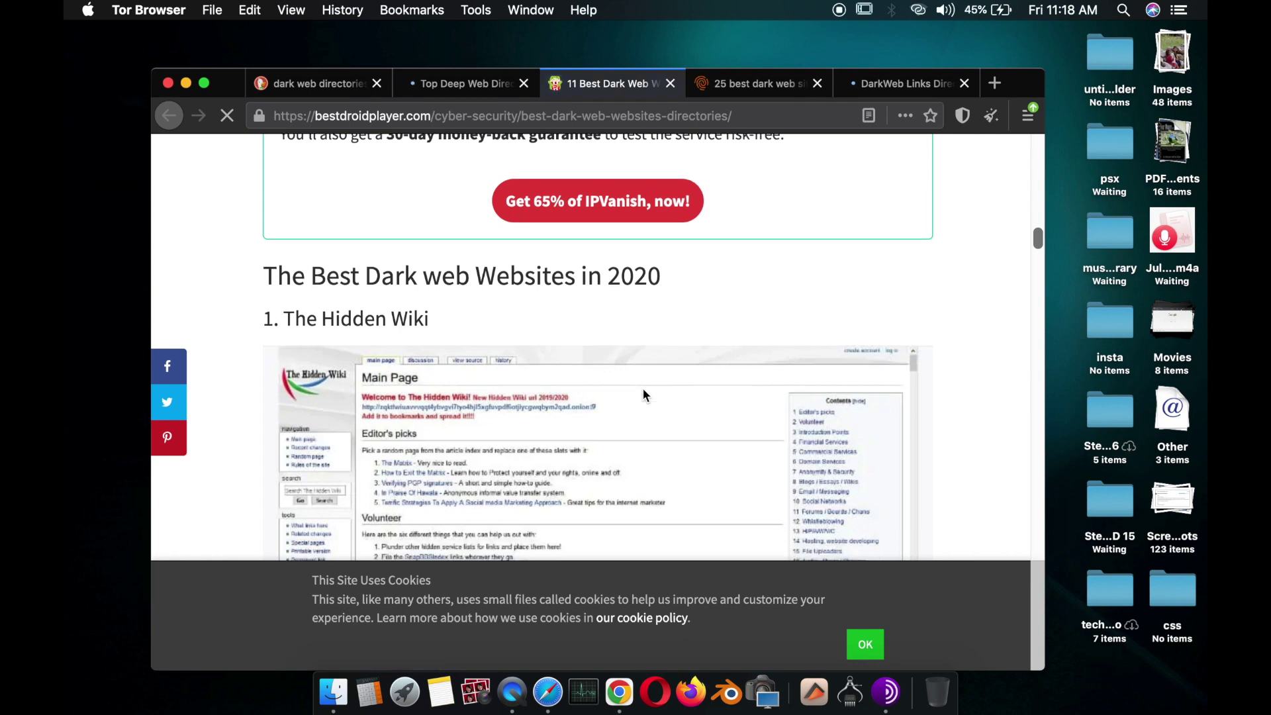
scroll(481, 320, "down", 1)
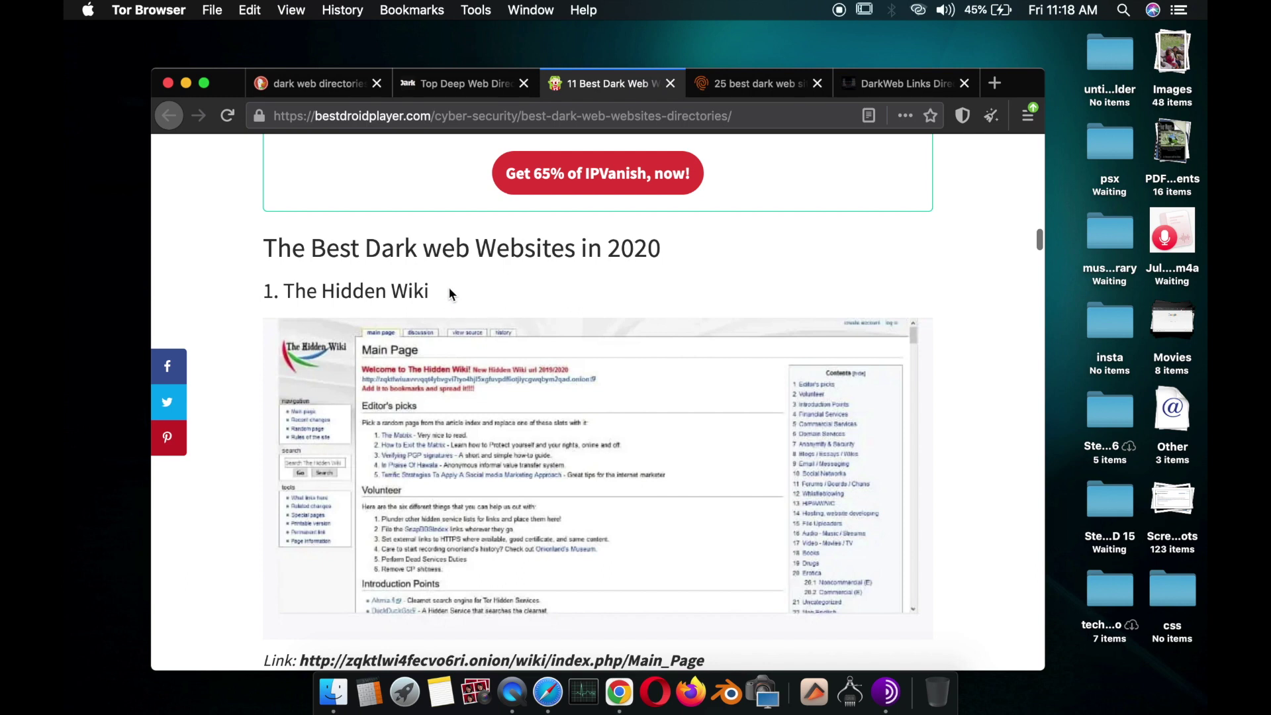
left_click_drag(449, 291, 284, 290)
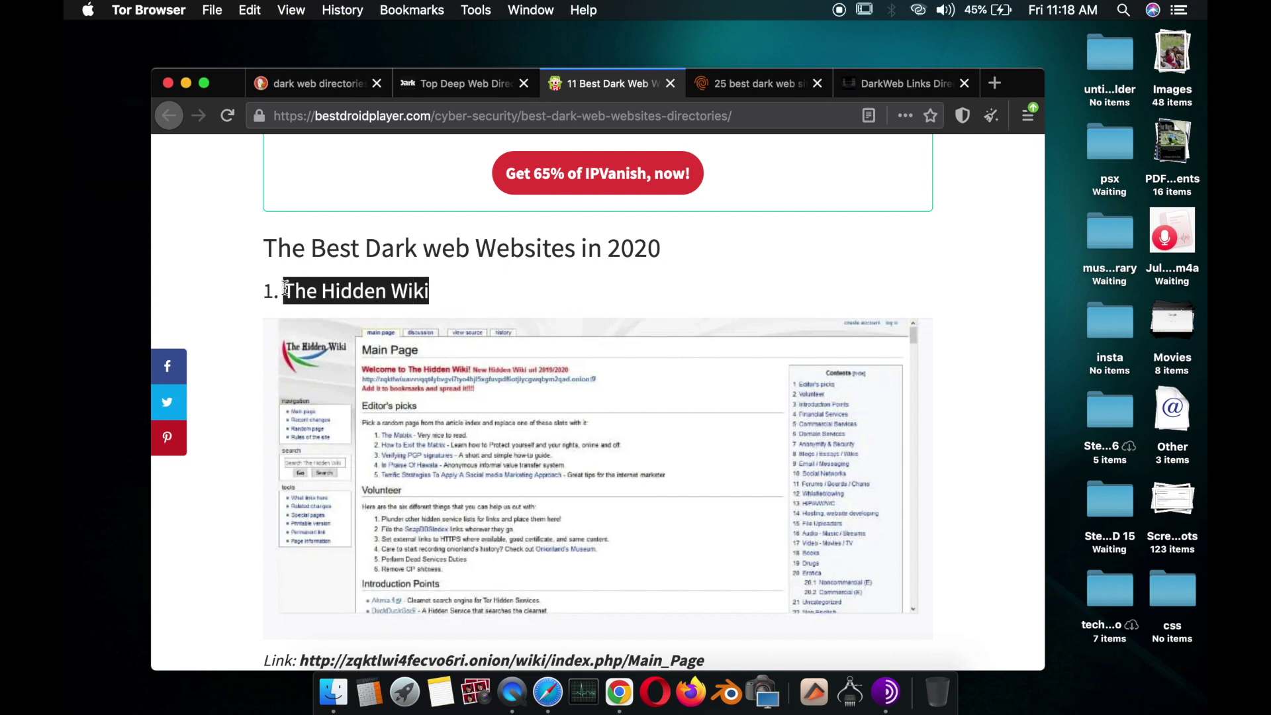
left_click(475, 288)
scroll(475, 287, "down", 1)
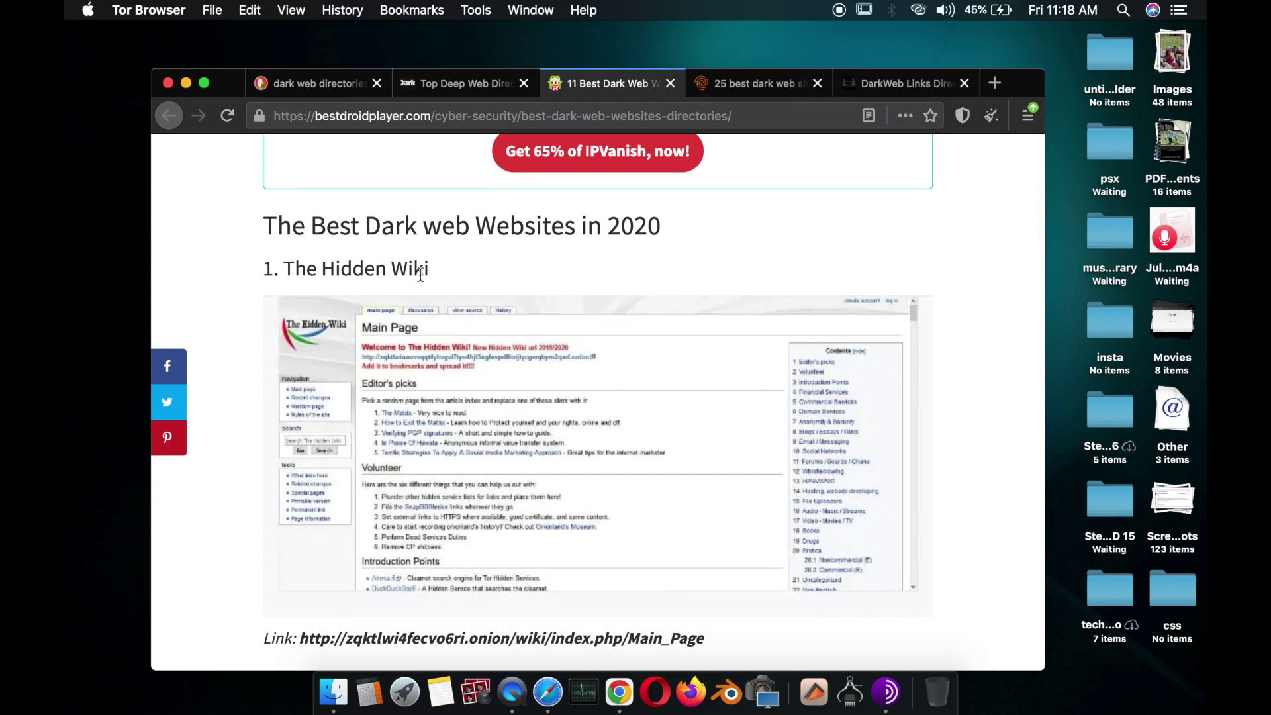
left_click_drag(427, 274, 288, 274)
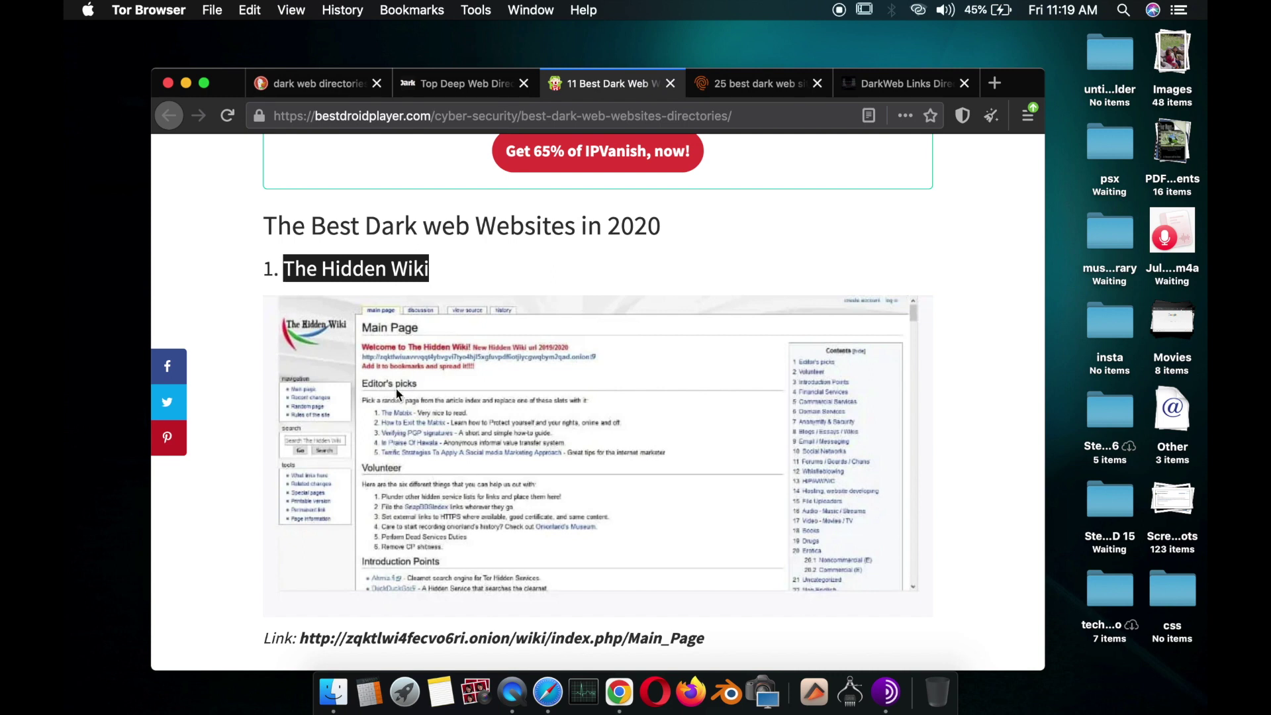
left_click(475, 288)
Scroll the article down to Hidden Answers, then move to the PrivacySavvy 25 best sites tab.
scroll(475, 289, "down", 5)
scroll(475, 288, "down", 10)
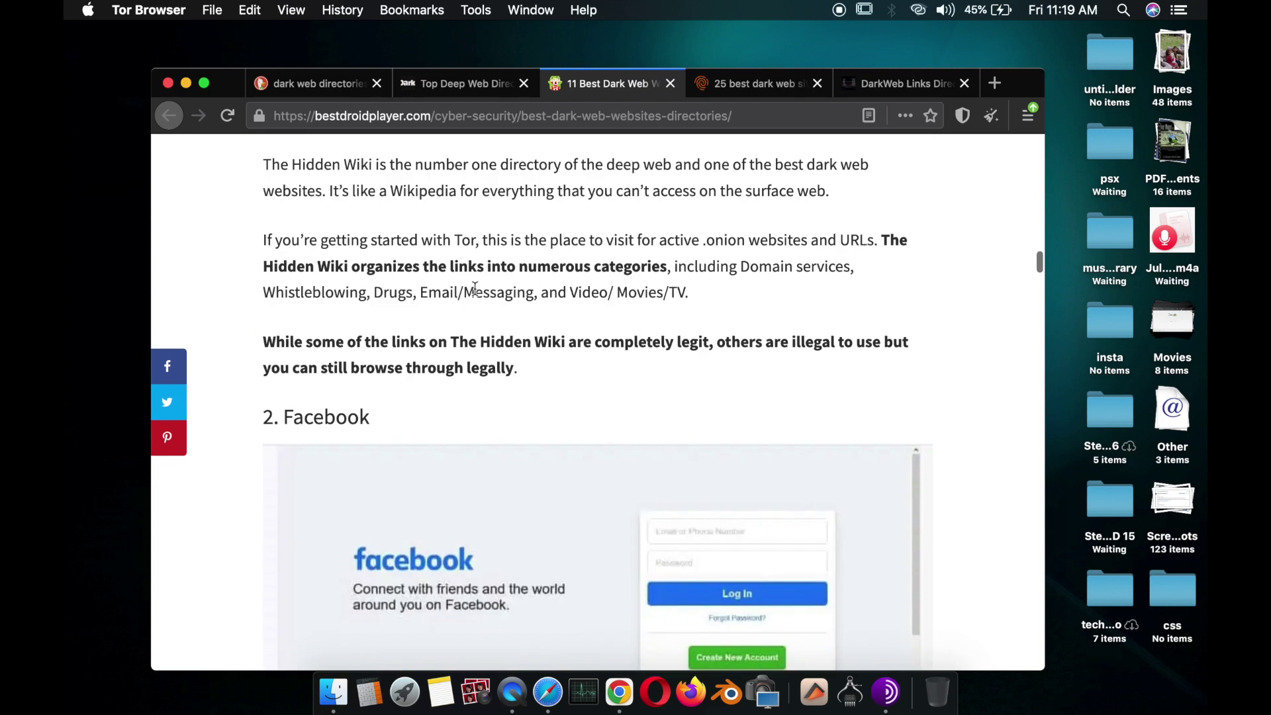
scroll(406, 267, "up", 2)
scroll(392, 266, "down", 2)
scroll(393, 273, "down", 10)
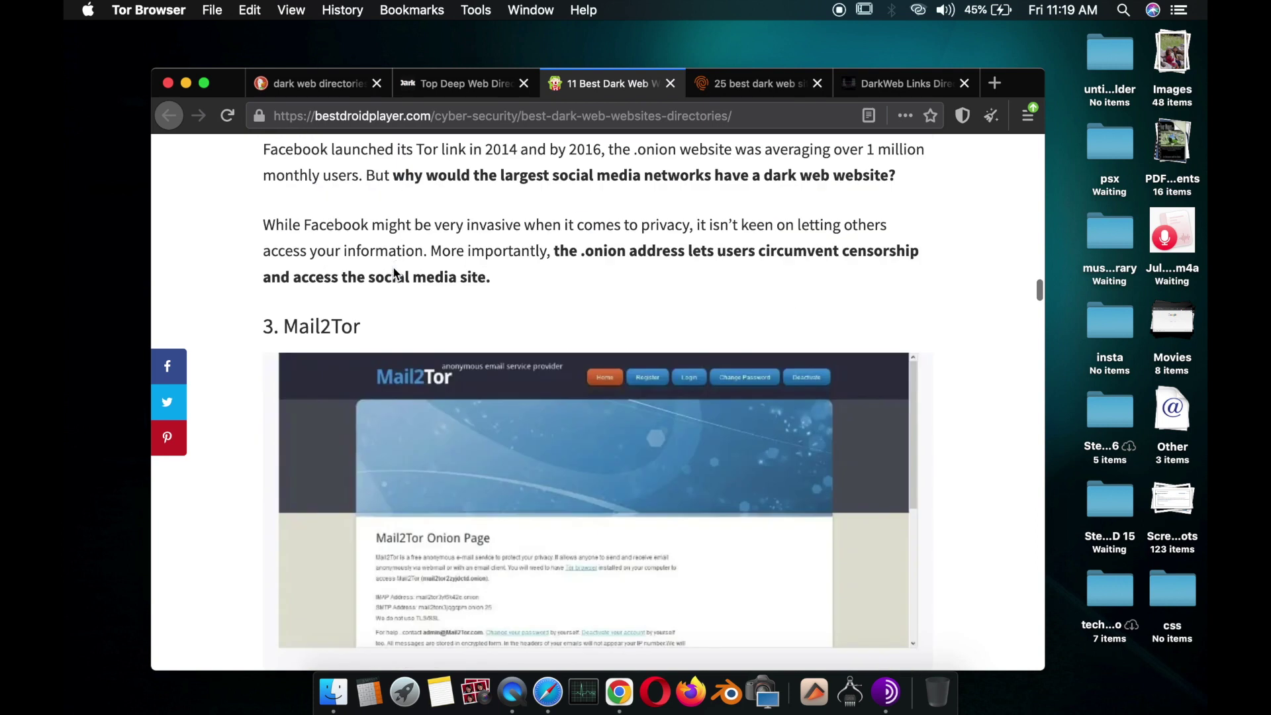
scroll(382, 296, "down", 6)
scroll(383, 297, "up", 7)
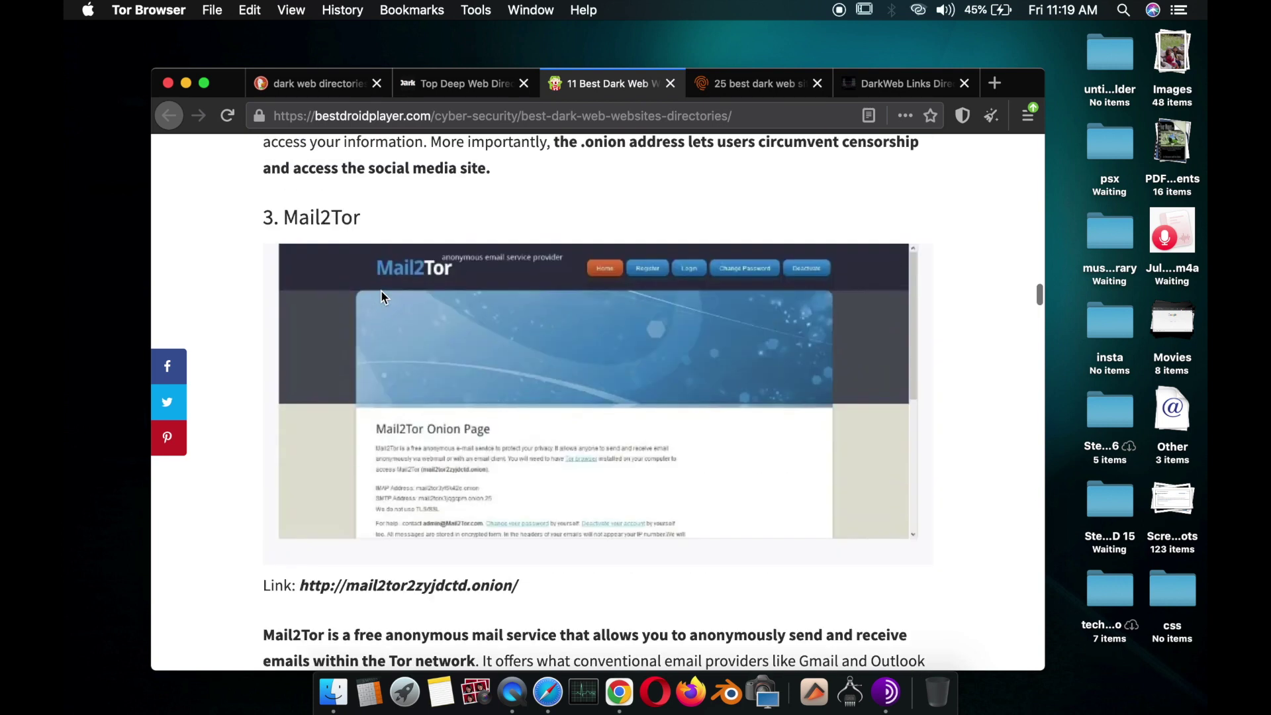
scroll(382, 297, "down", 2)
scroll(382, 297, "down", 9)
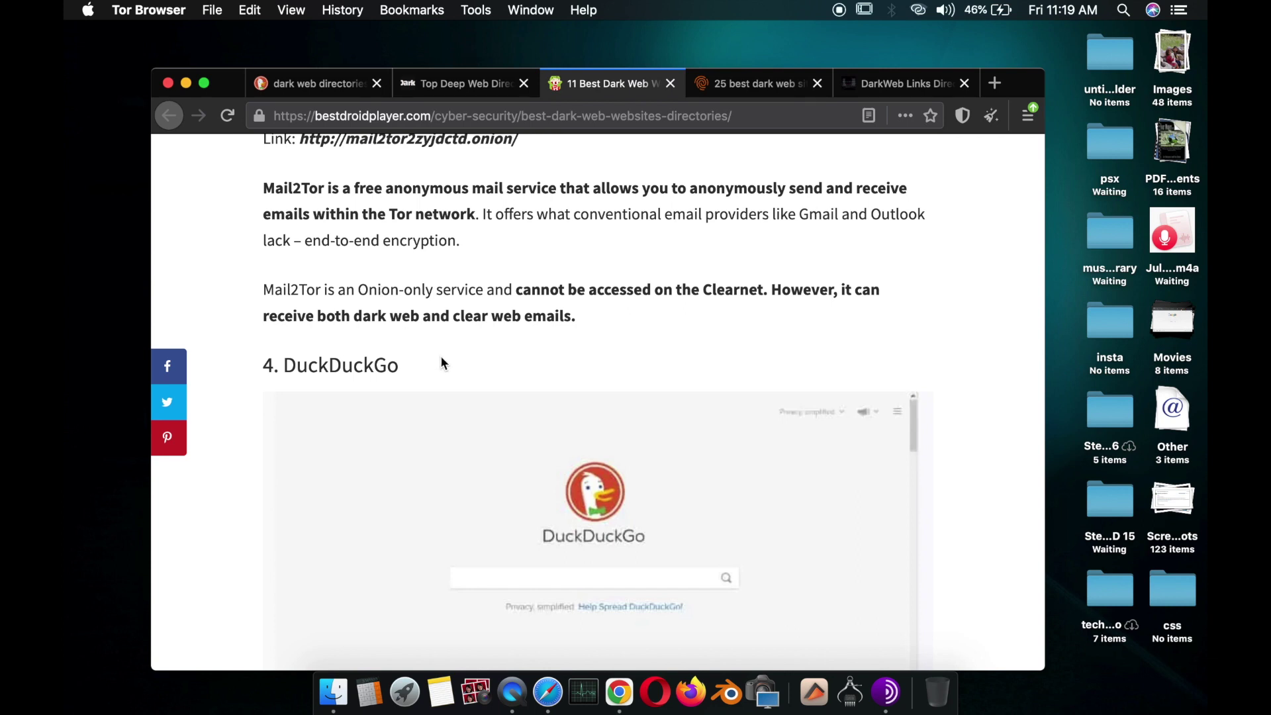
scroll(441, 361, "down", 1)
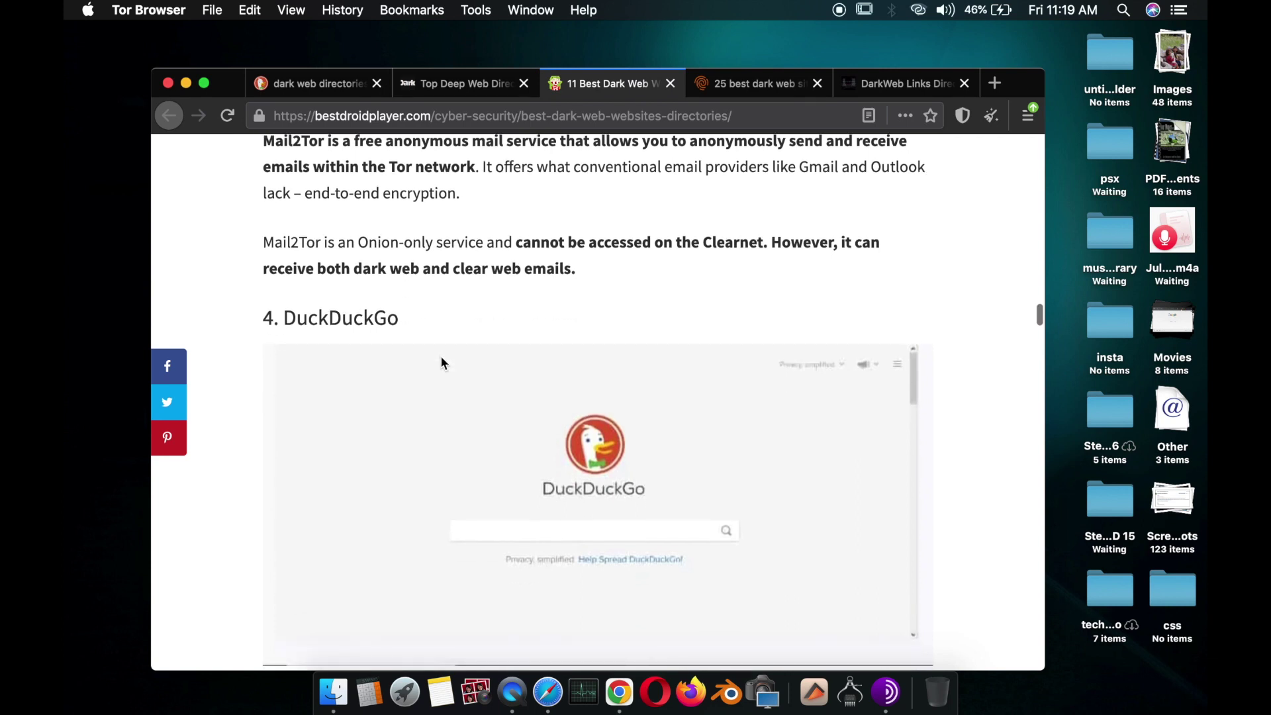
scroll(441, 363, "down", 10)
scroll(441, 362, "down", 20)
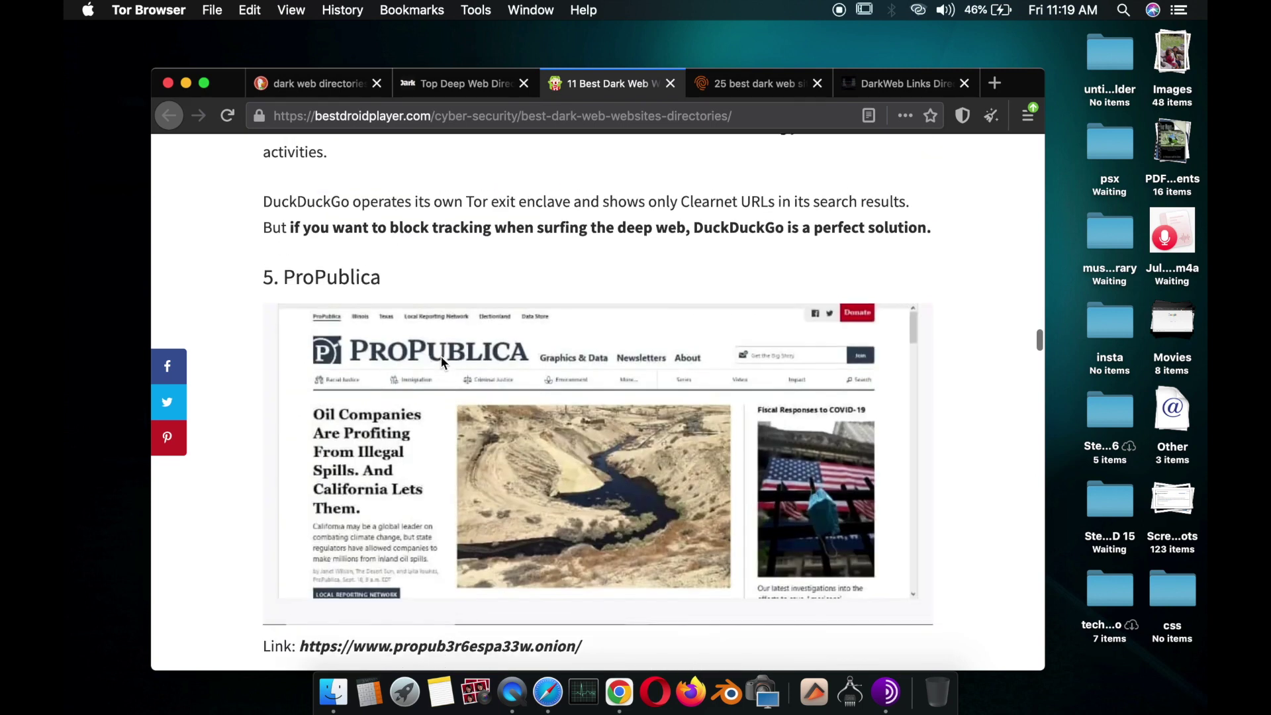
scroll(442, 357, "down", 12)
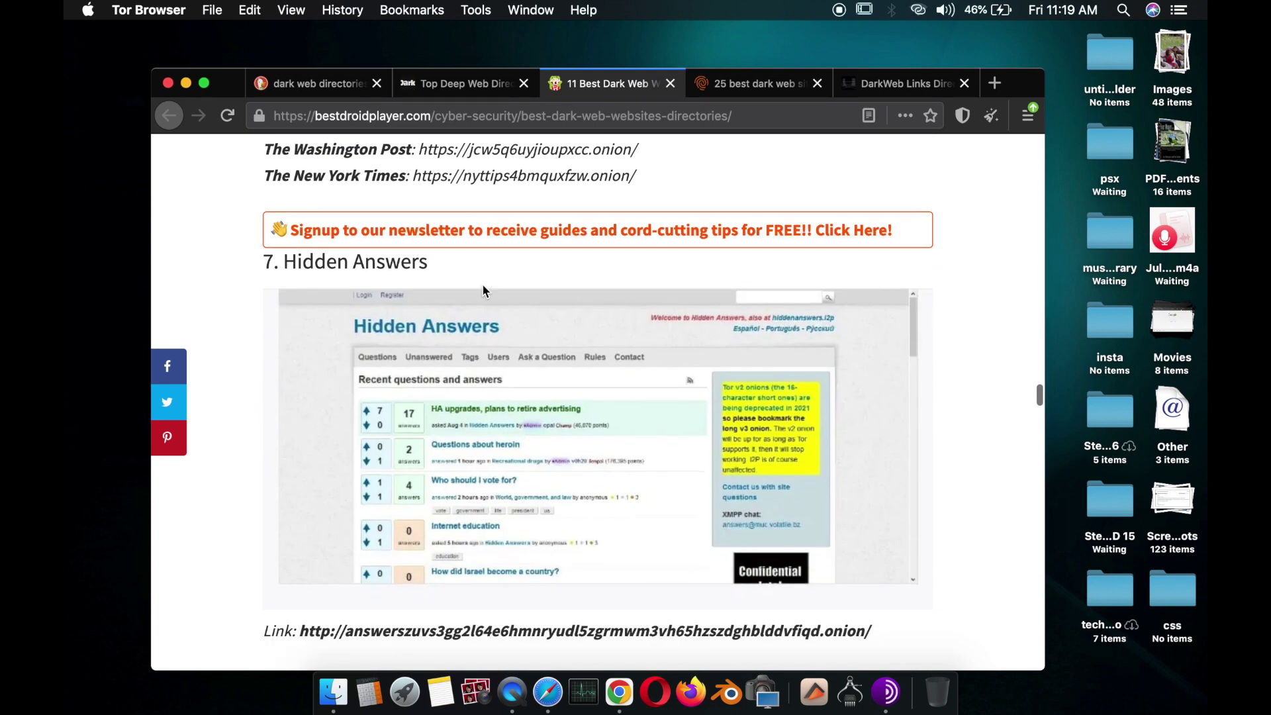
key("ctrl+Tab")
Read further down the PrivacySavvy page.
scroll(673, 414, "down", 20)
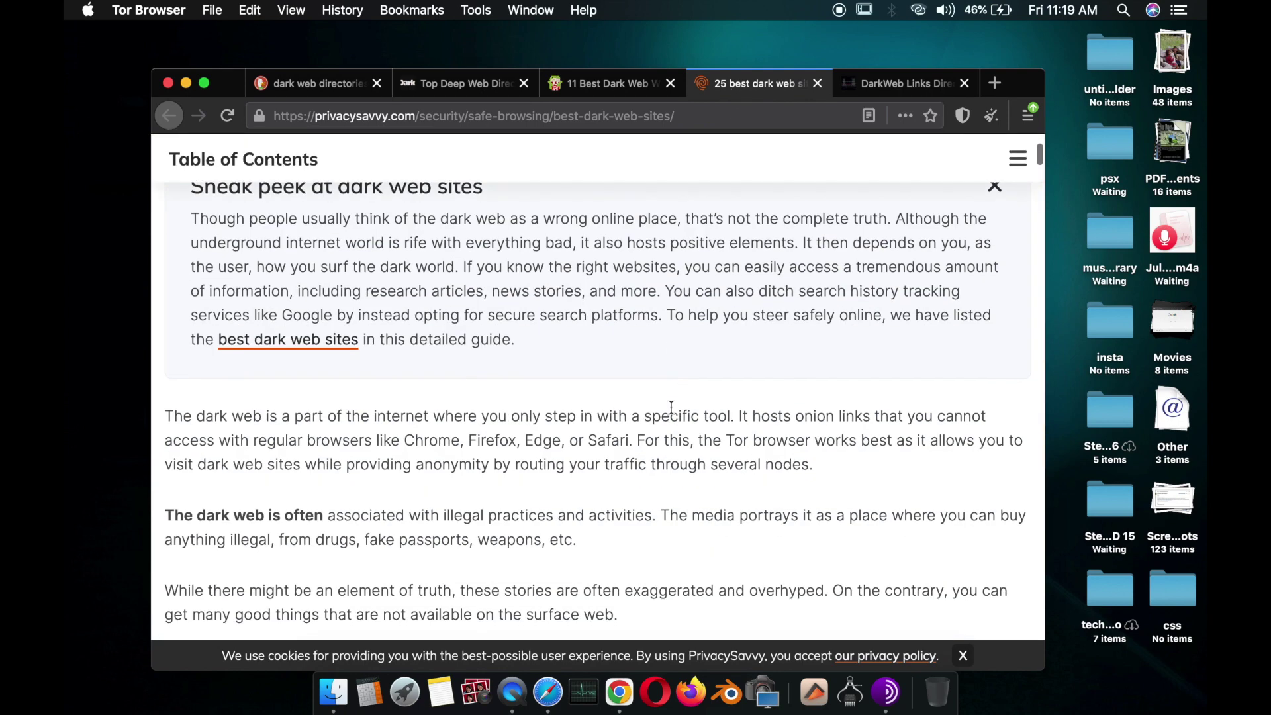
scroll(672, 413, "down", 20)
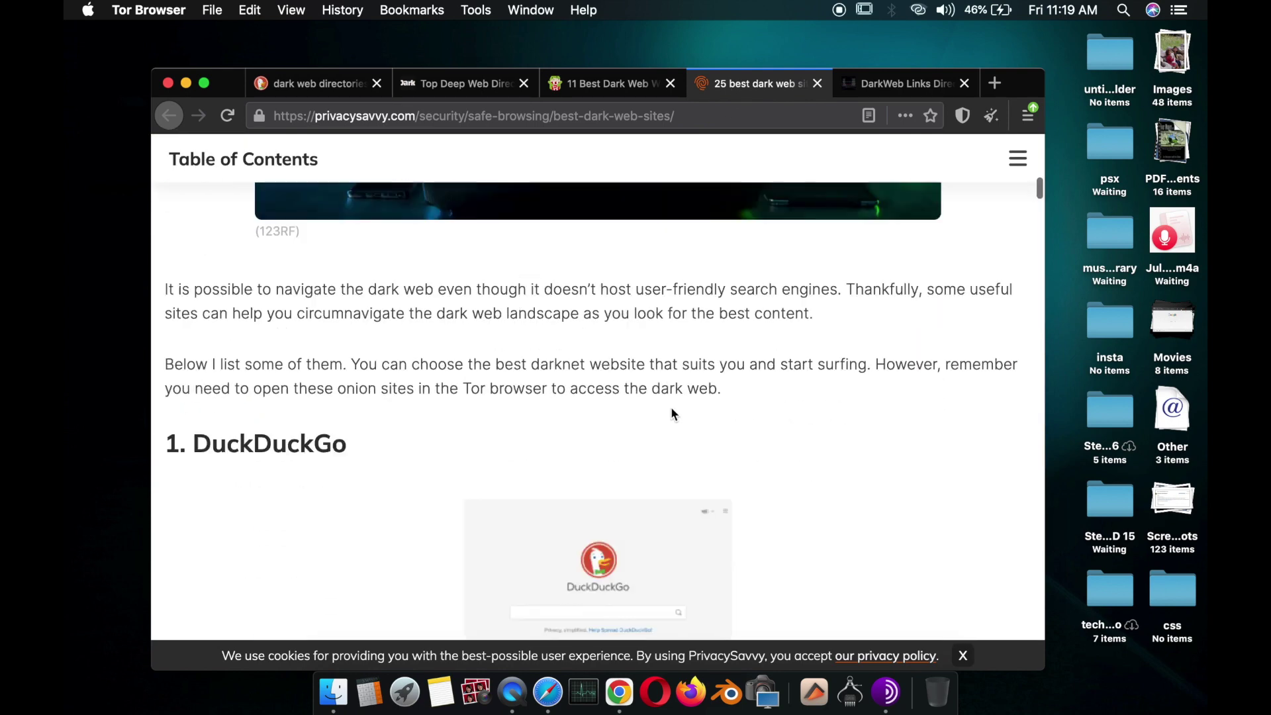
scroll(672, 414, "down", 20)
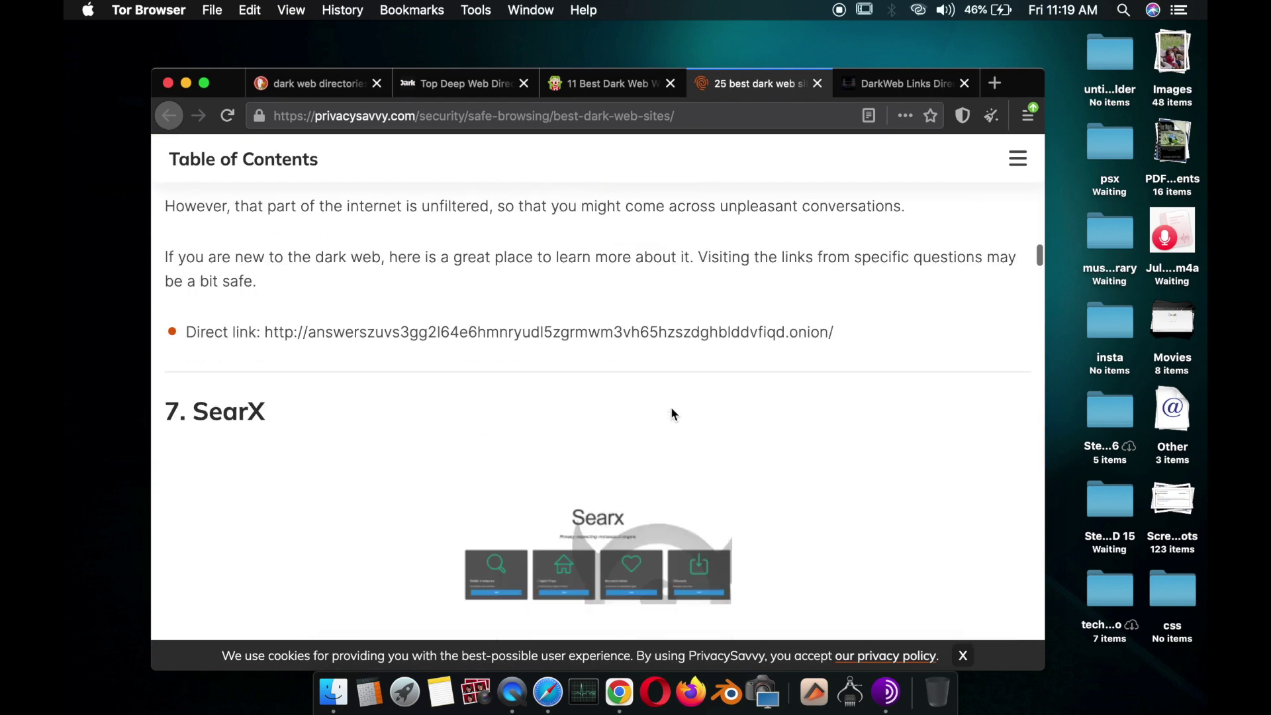
Switch to the DarkWeb Links Directory tab and skim its onion link list.
left_click(898, 85)
scroll(666, 534, "down", 20)
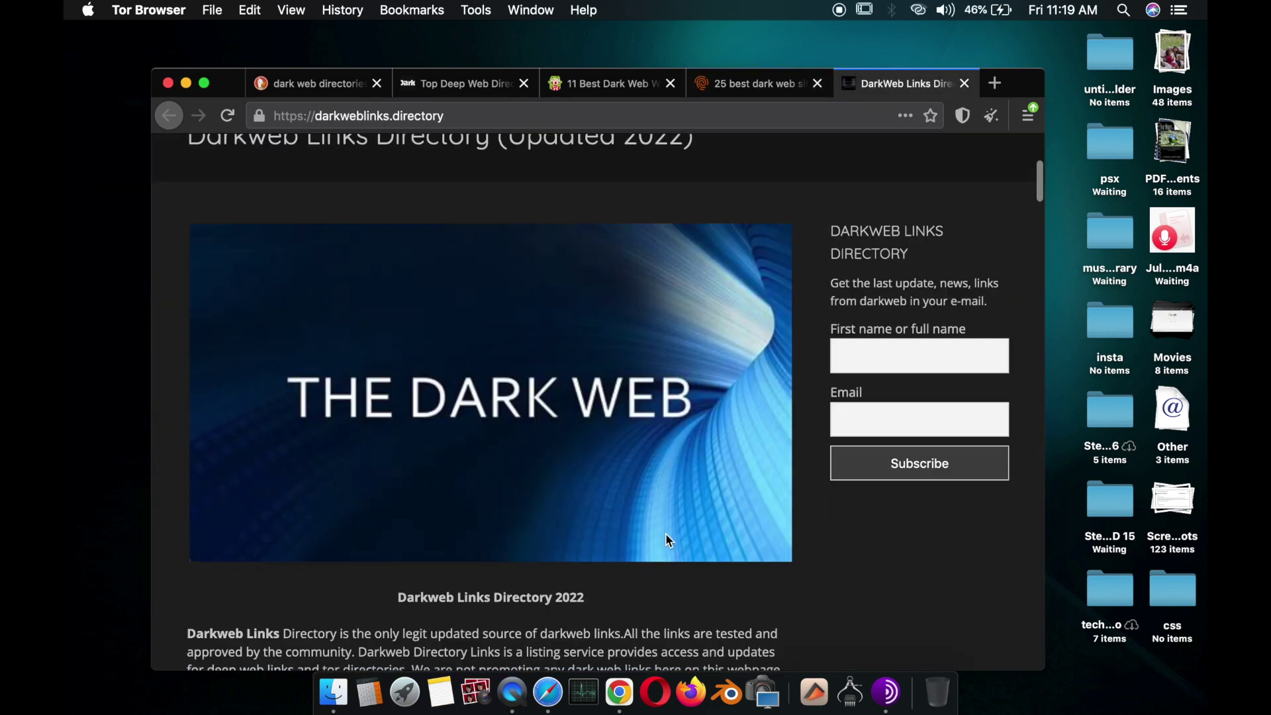
scroll(668, 541, "up", 8)
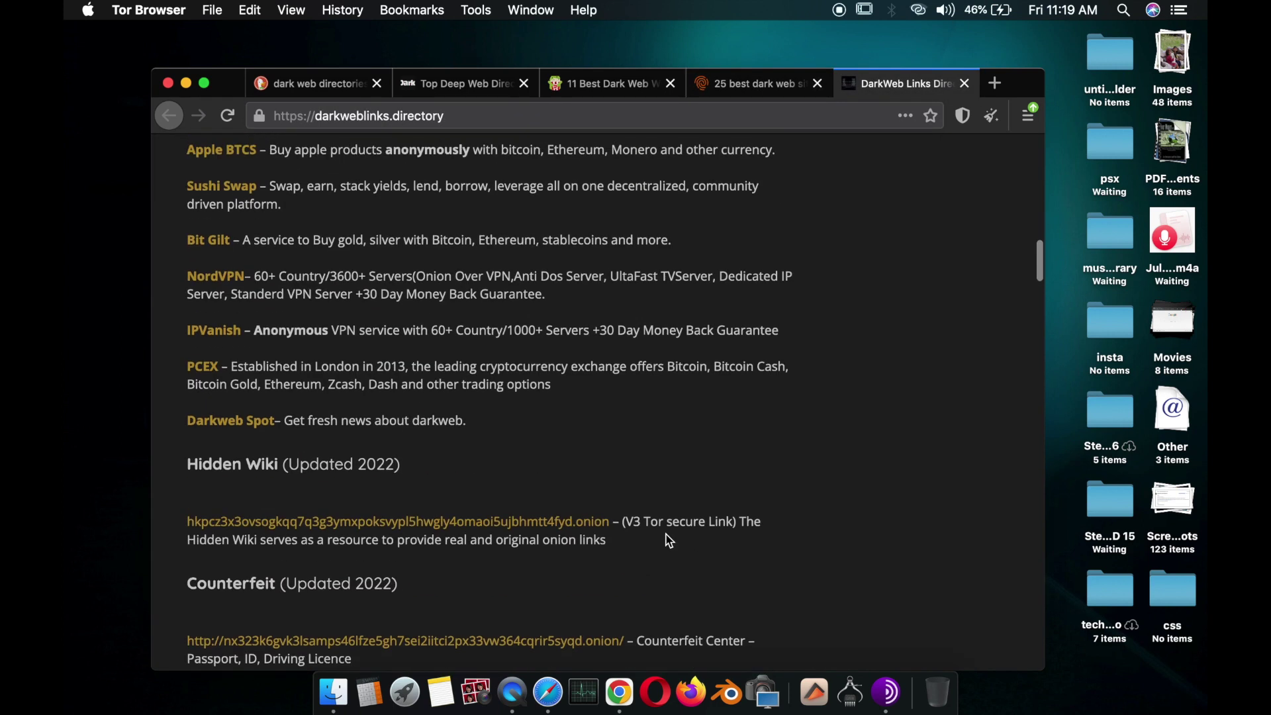
scroll(669, 541, "down", 15)
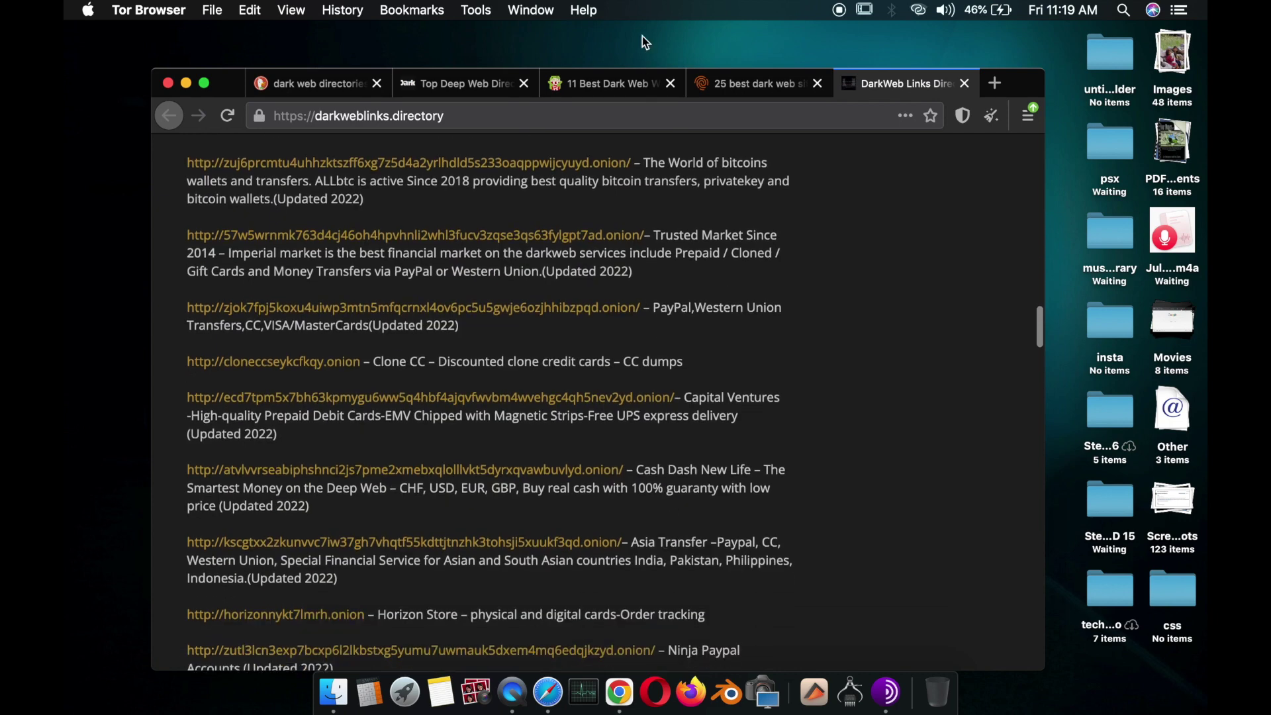
Read the Top Deep Web Directories tab down to the UnderDaug entry.
left_click(464, 83)
scroll(495, 467, "down", 10)
scroll(495, 467, "down", 20)
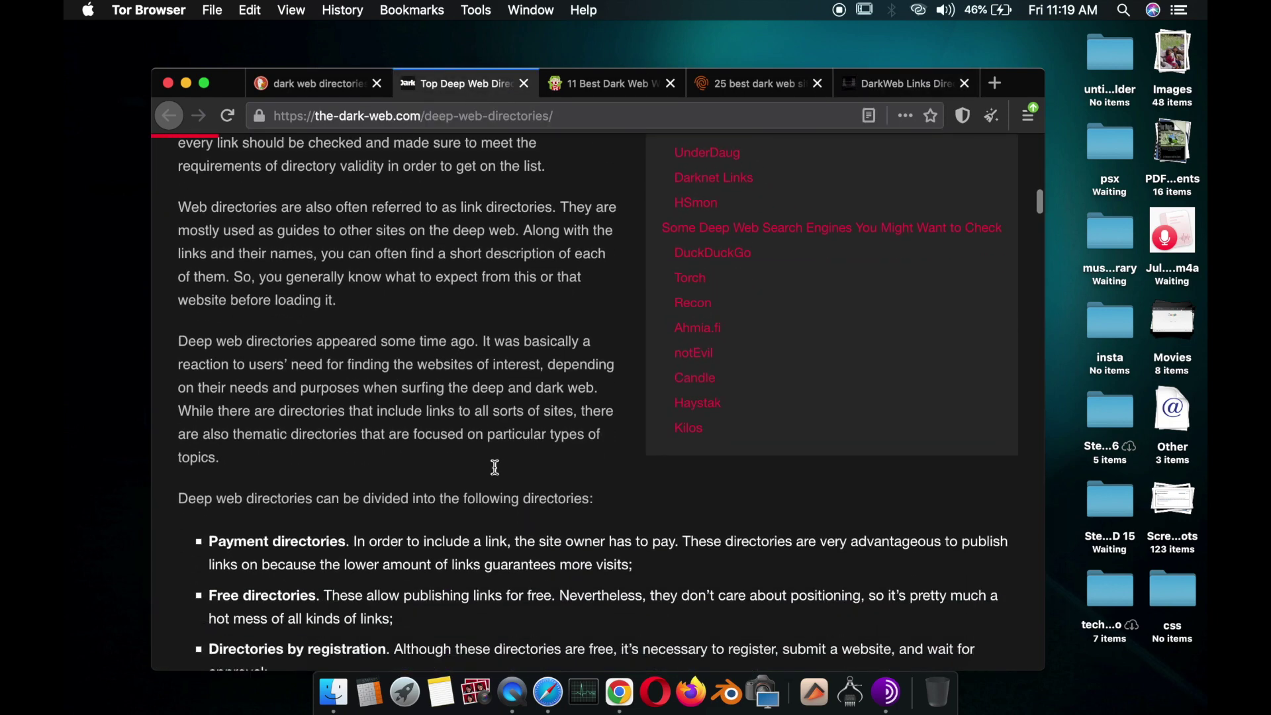
scroll(494, 474, "up", 3)
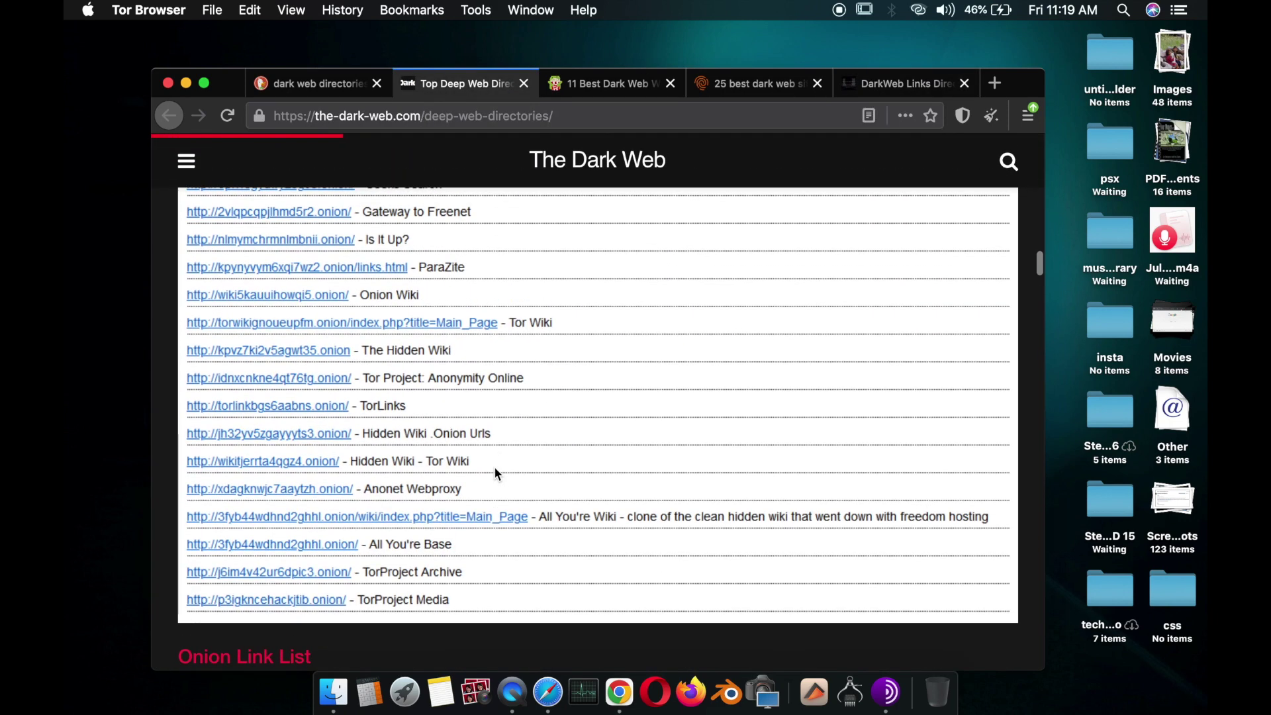
scroll(495, 473, "down", 1)
scroll(495, 473, "up", 4)
scroll(497, 471, "up", 3)
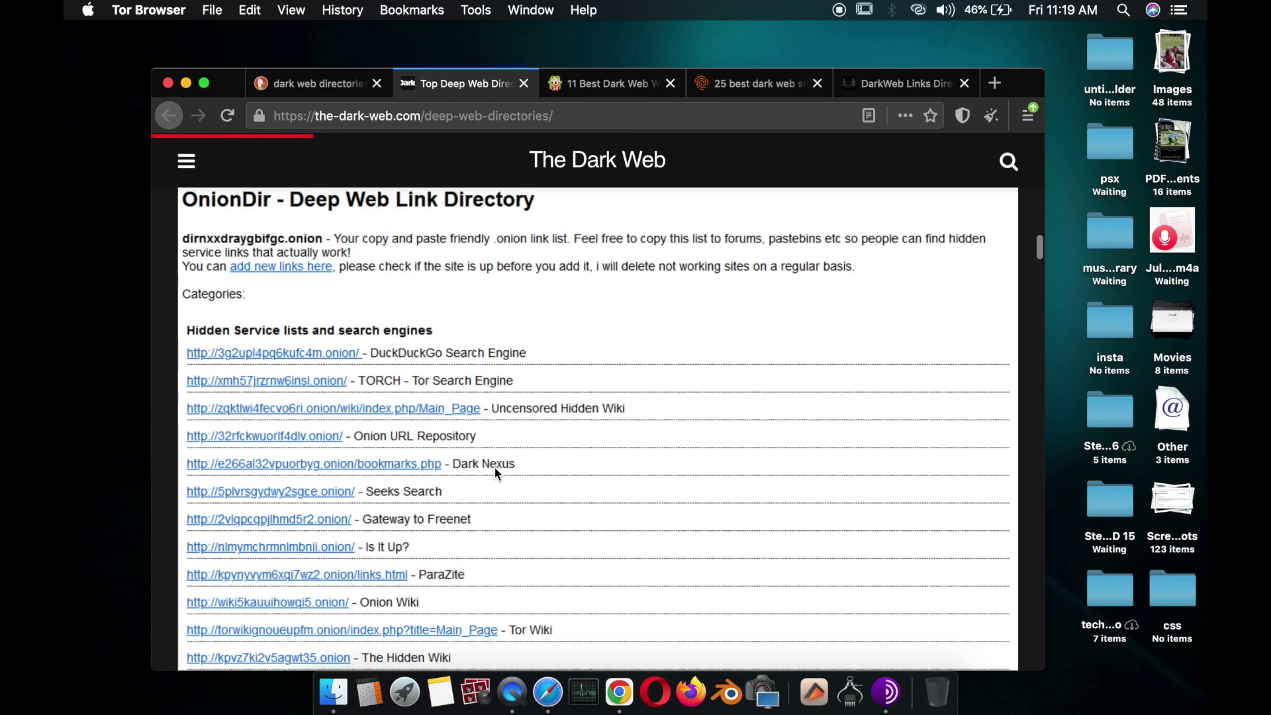
scroll(496, 472, "down", 8)
scroll(497, 473, "down", 15)
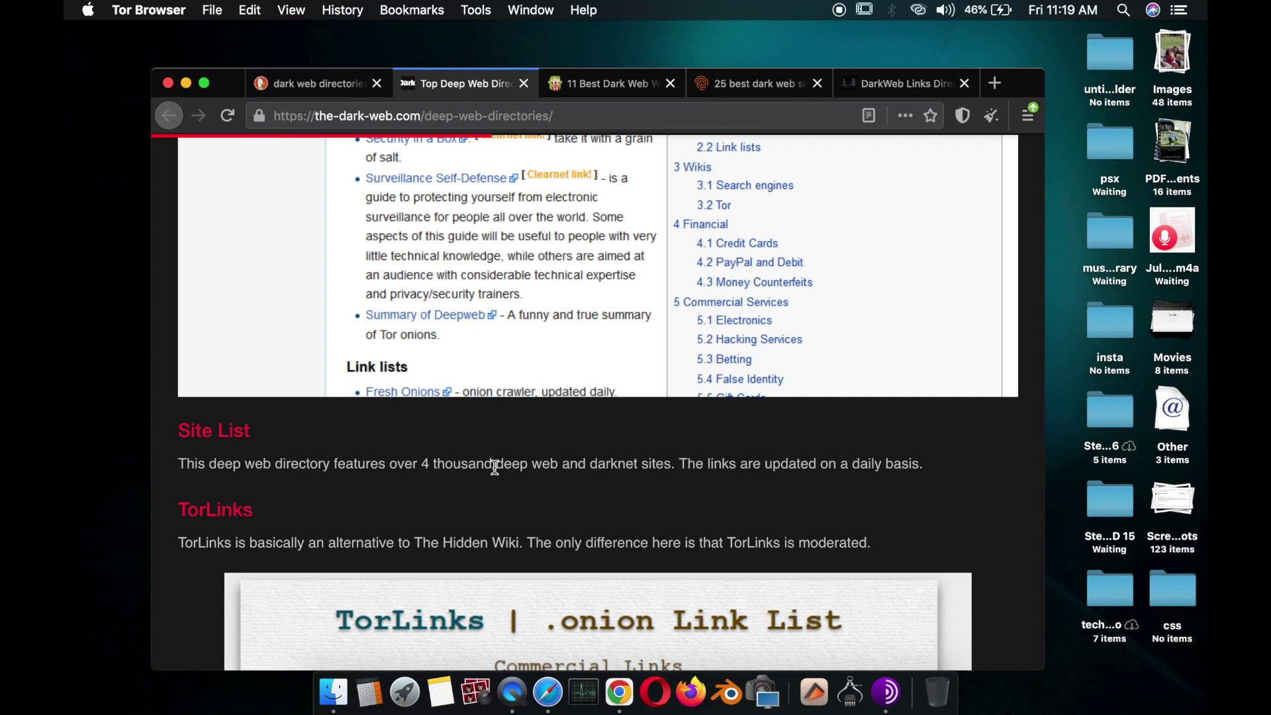
scroll(495, 466, "down", 4)
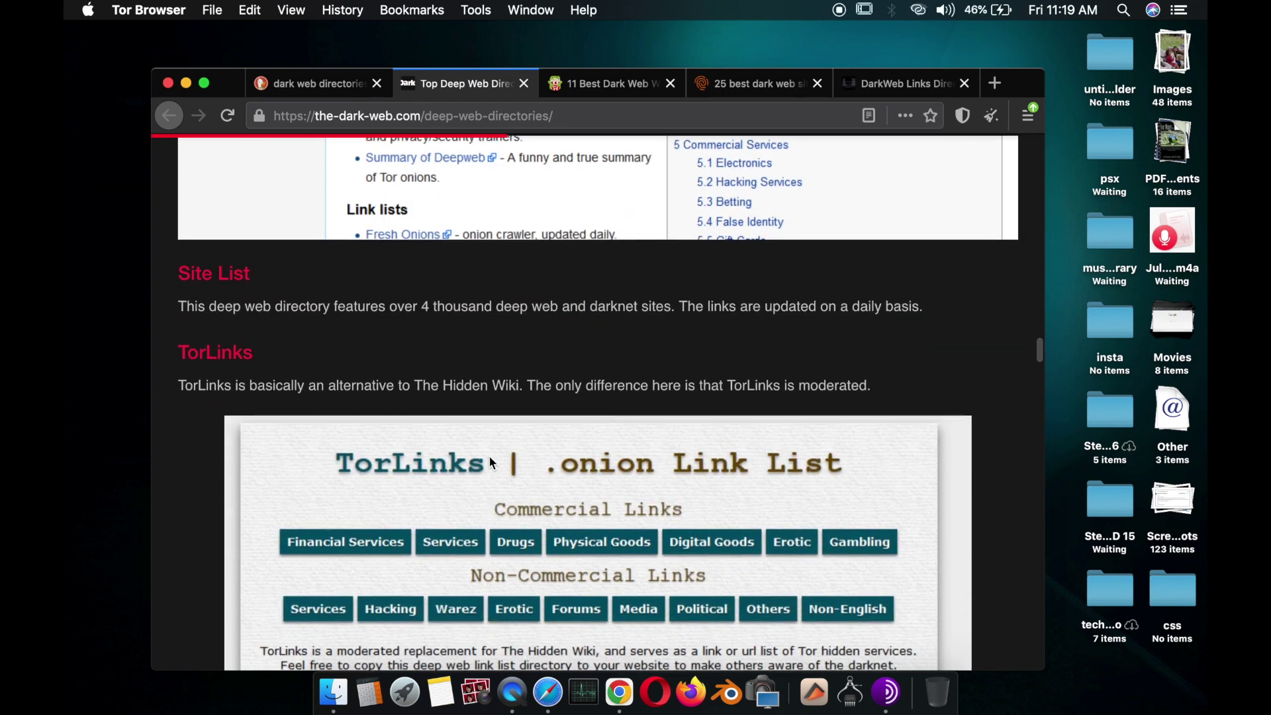
scroll(490, 462, "down", 15)
scroll(490, 462, "down", 8)
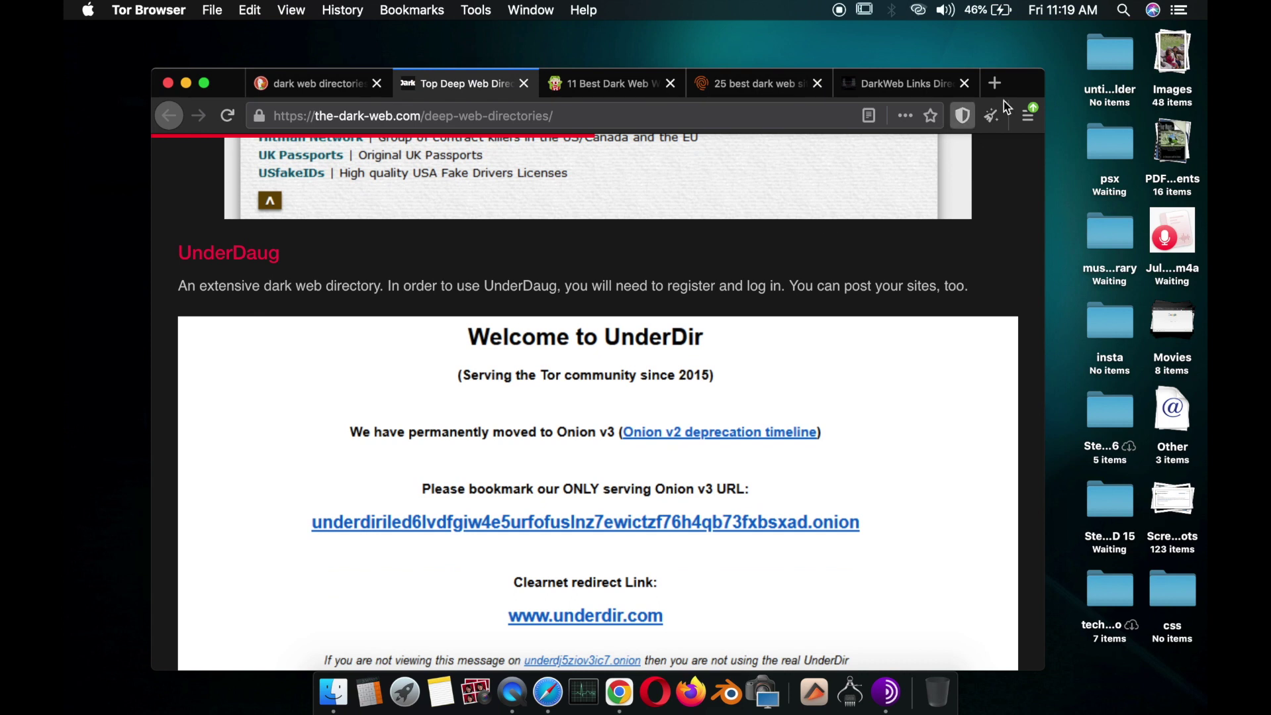
Move through the tabs to the 11 Best Dark Web article and close its coupon popup.
left_click(915, 86)
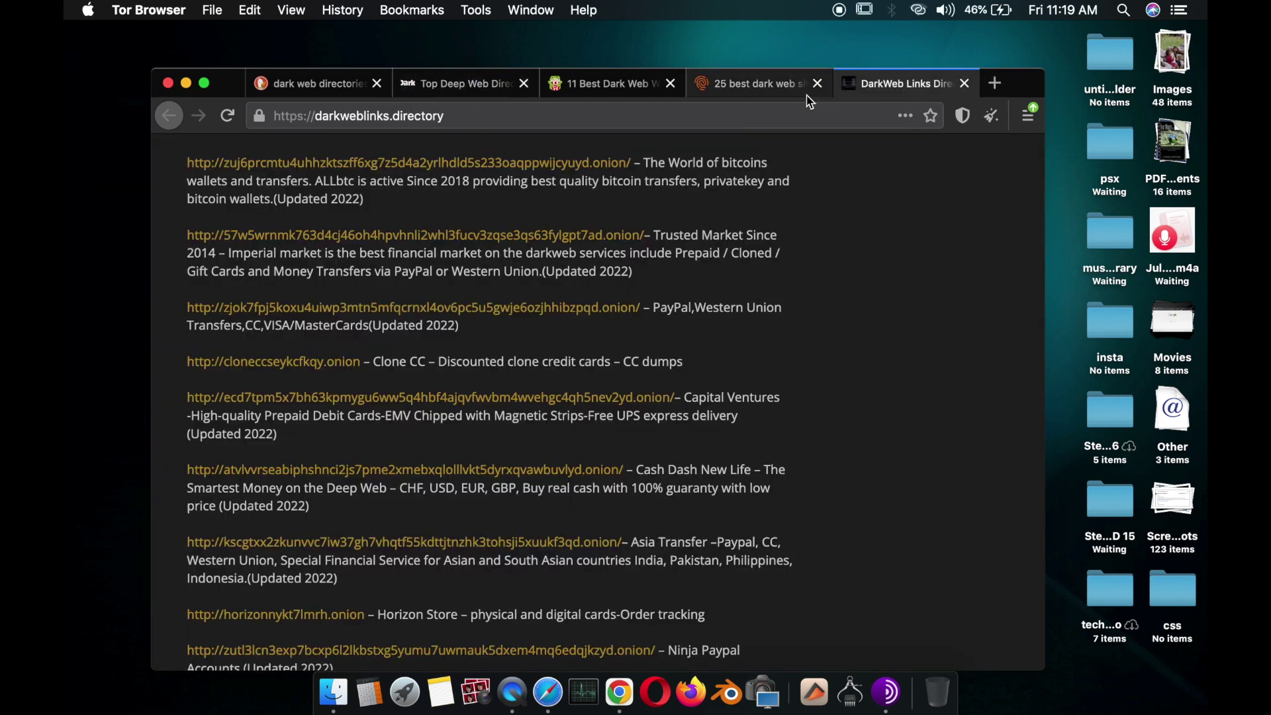
left_click(780, 85)
left_click(619, 85)
scroll(641, 402, "down", 3)
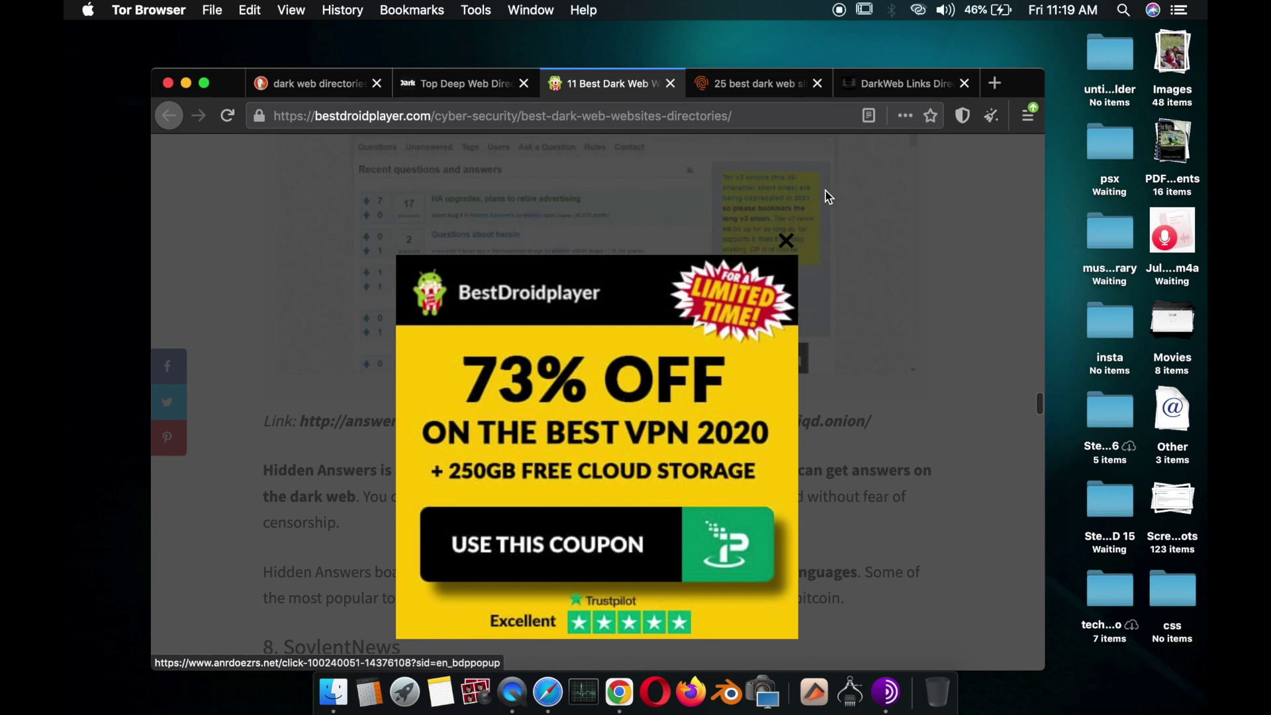
left_click(786, 242)
Read the 11 Best Dark Web article through to its end.
scroll(789, 445, "down", 4)
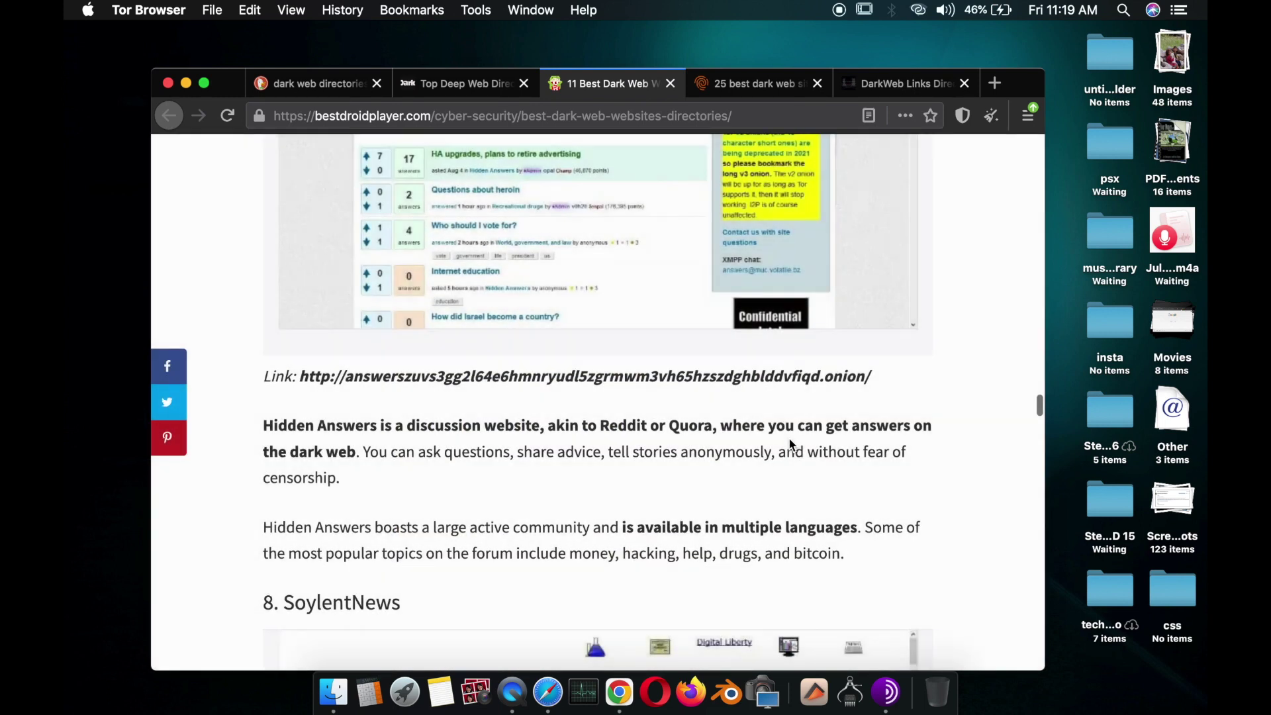
scroll(790, 442, "down", 5)
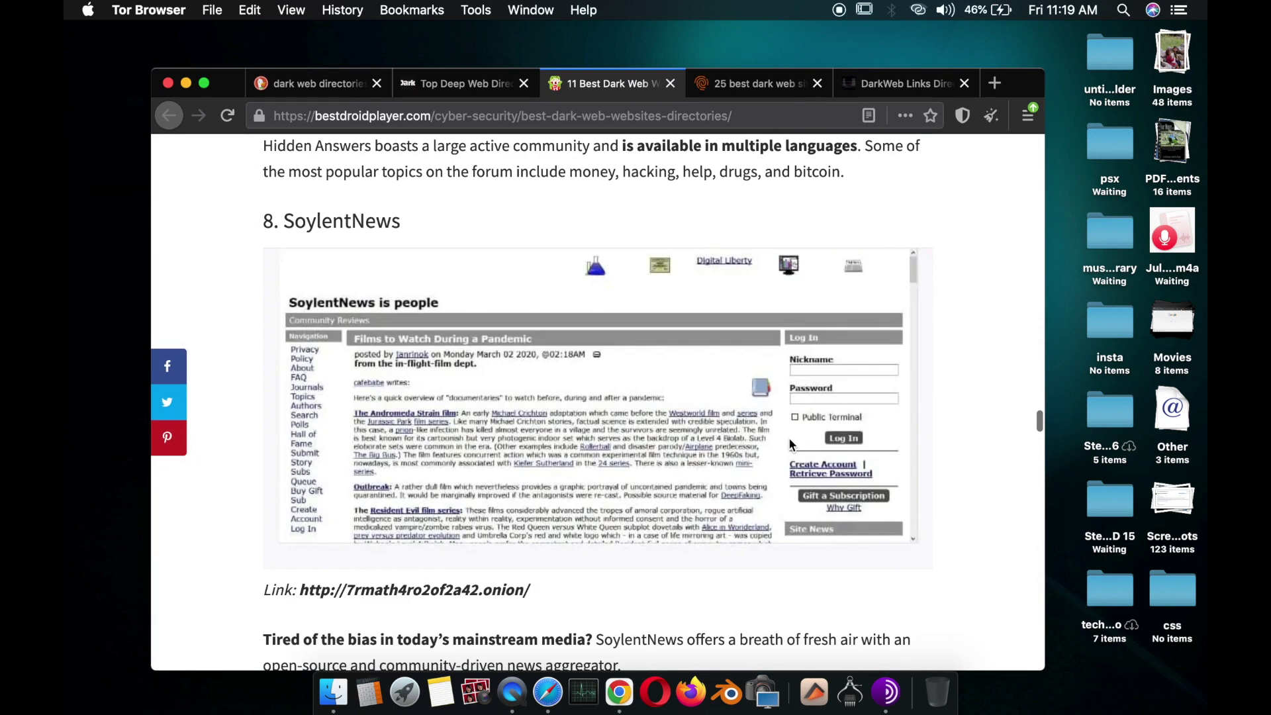
scroll(789, 445, "down", 8)
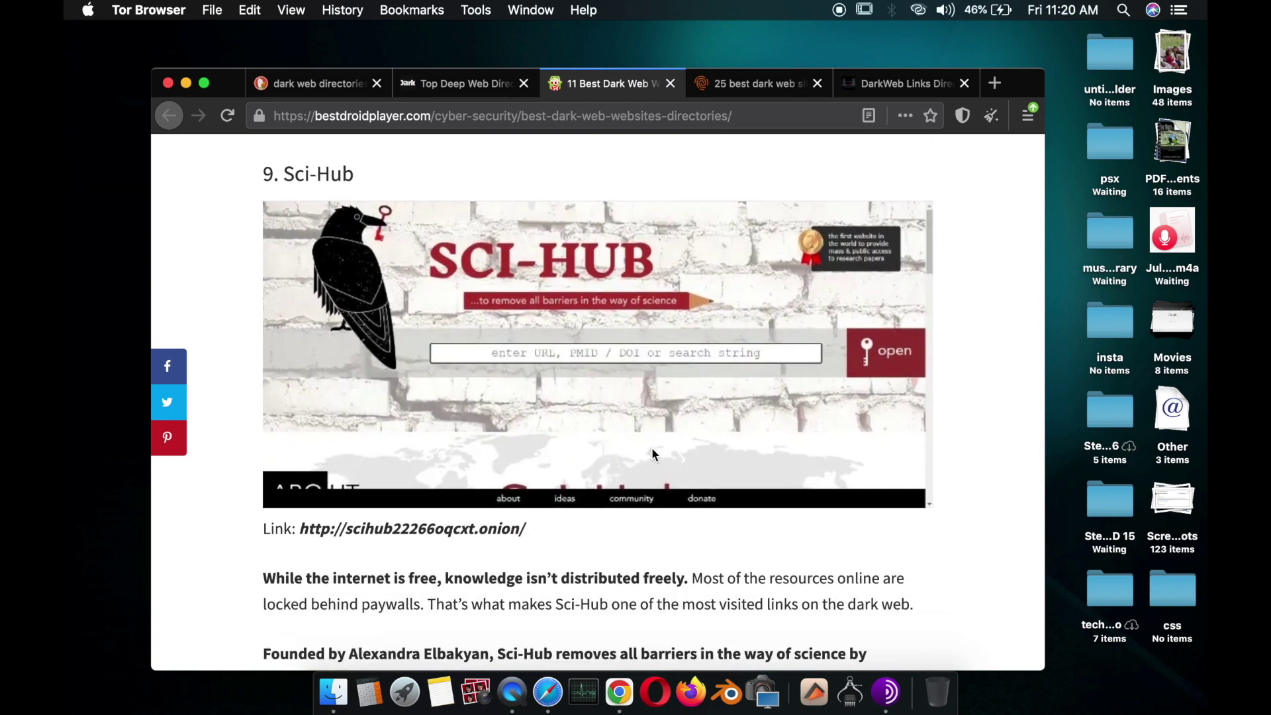
scroll(652, 450, "down", 6)
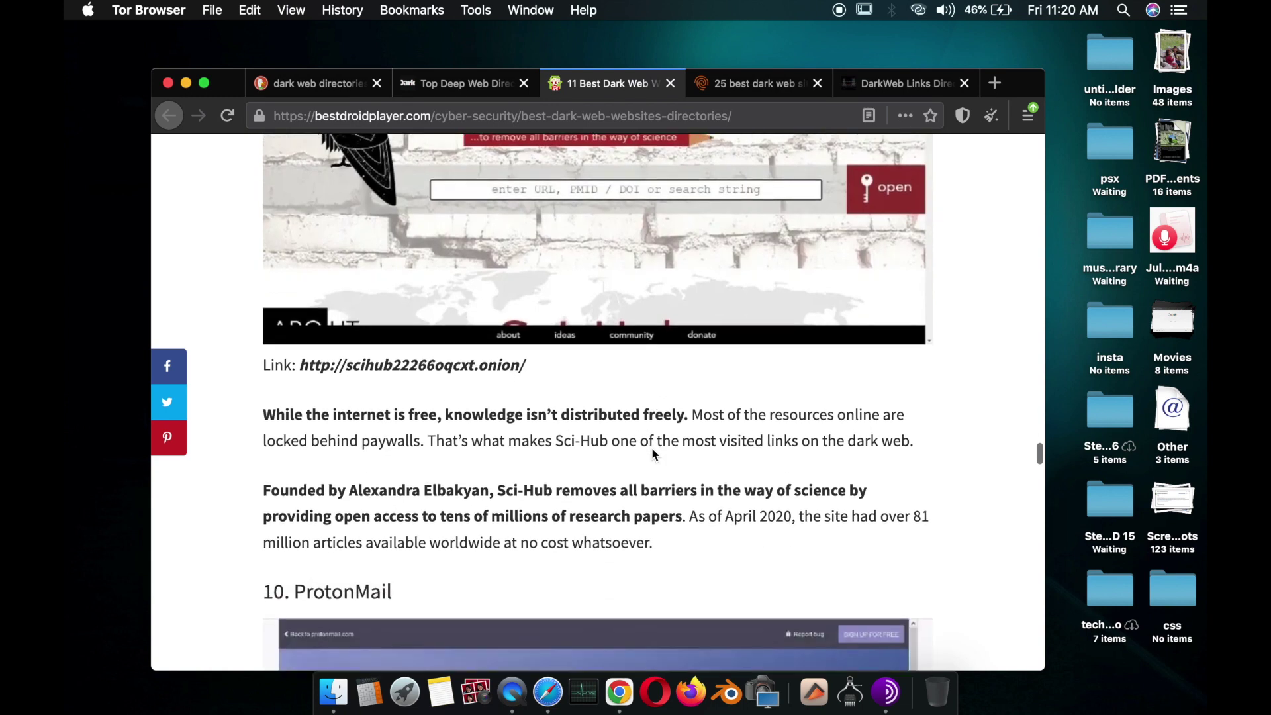
scroll(653, 454, "down", 15)
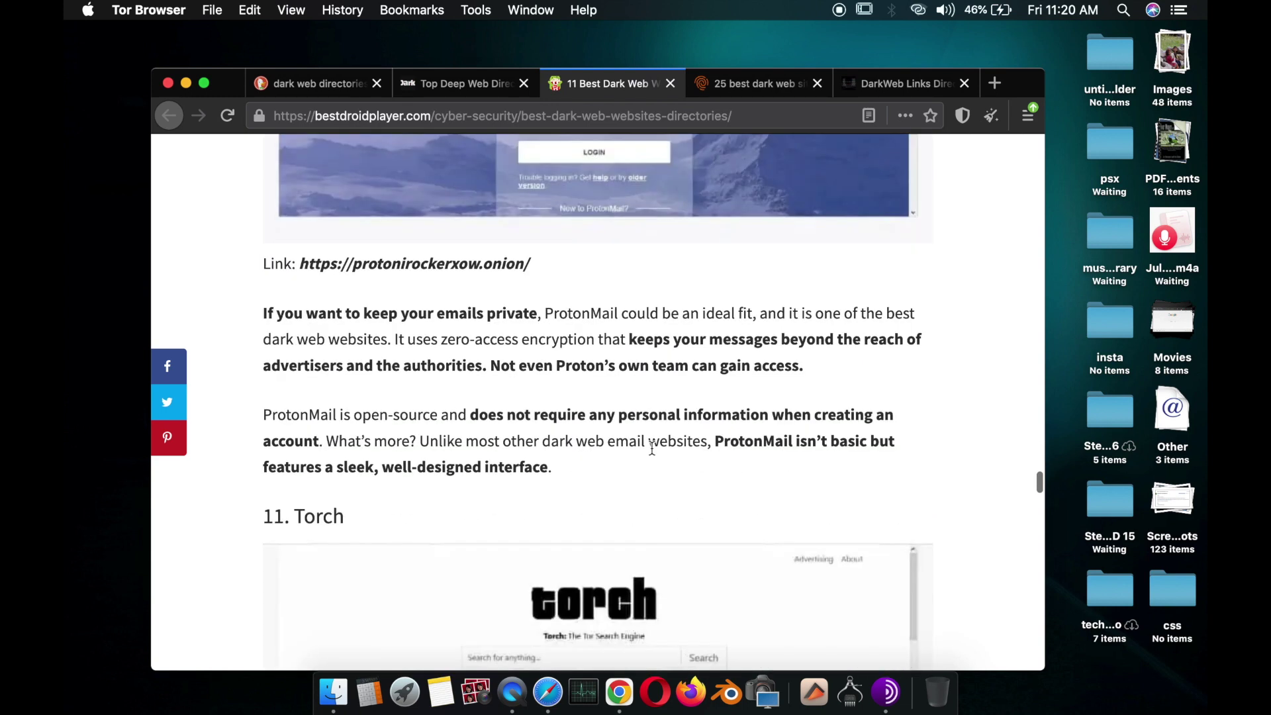
scroll(651, 447, "down", 9)
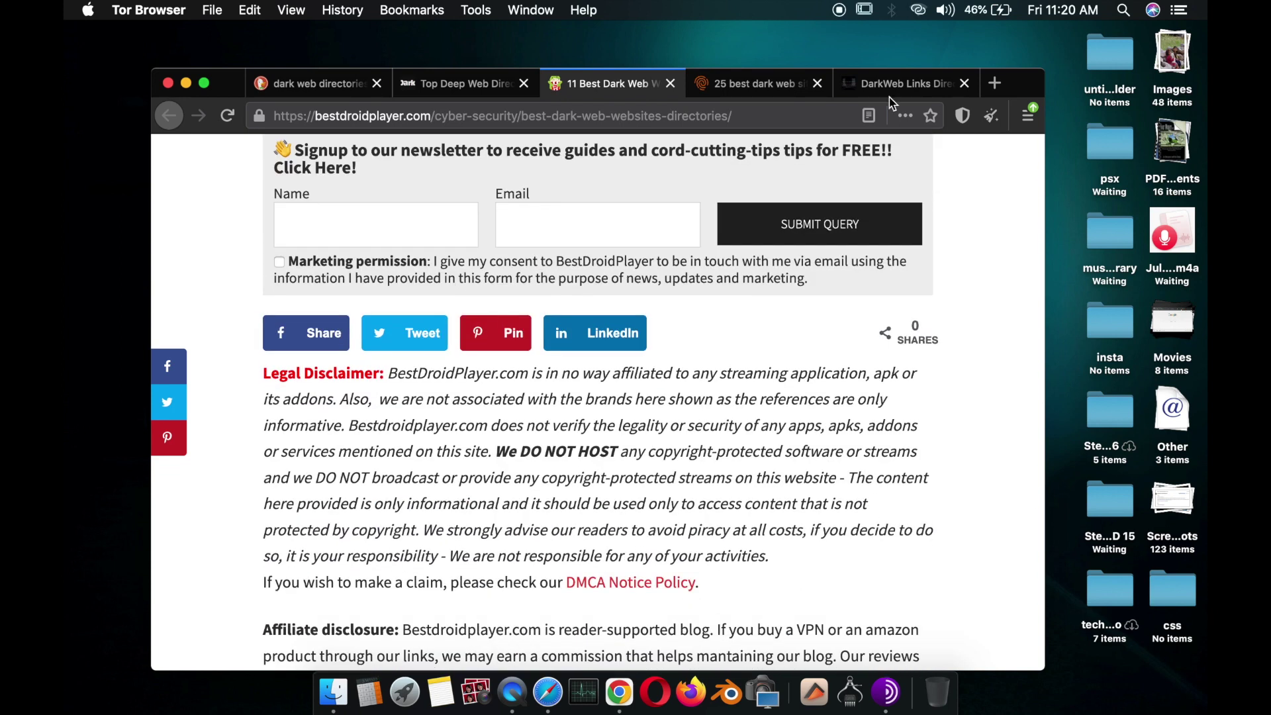
scroll(747, 411, "down", 10)
Return to the DarkWeb Links Directory tab listing bitcoin wallet, PayPal, Western Union and clone card links.
left_click(913, 80)
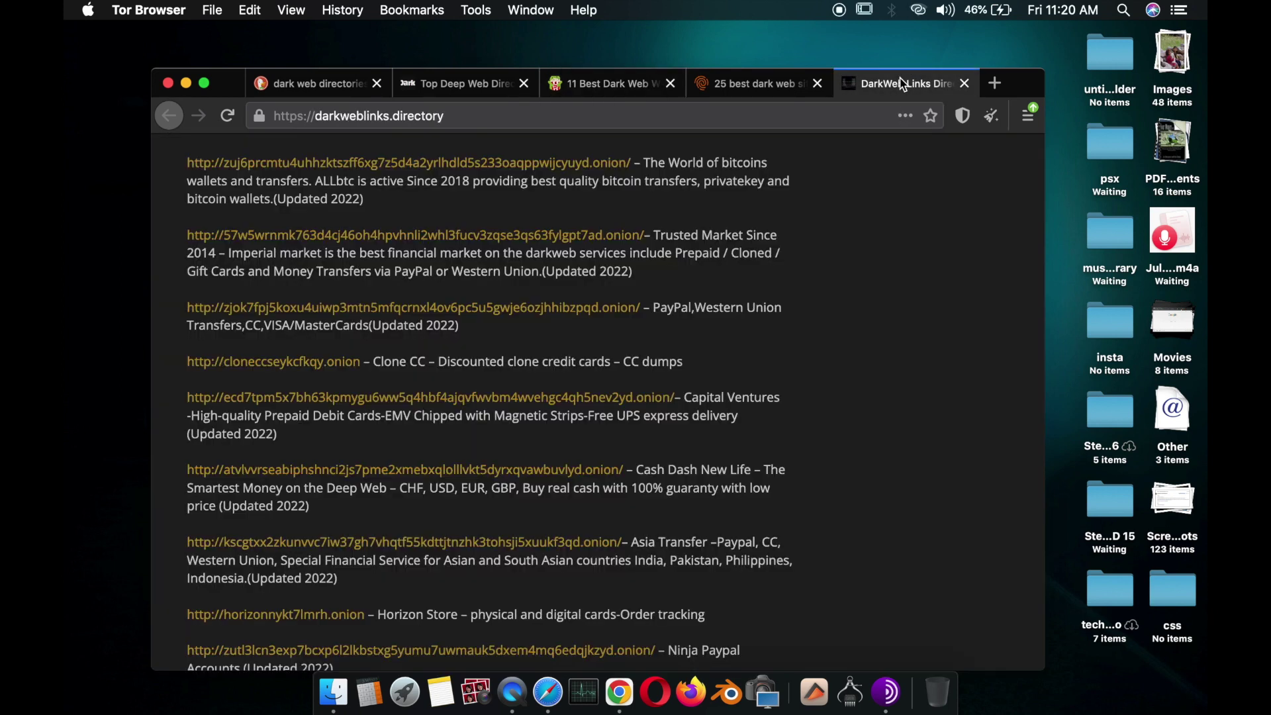